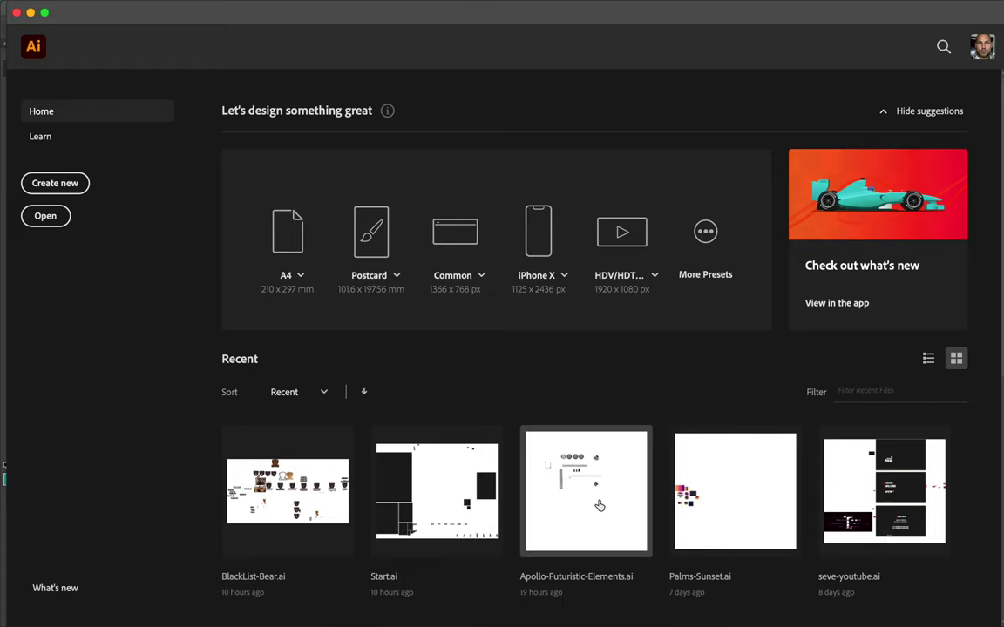
- Bring the HUD ring from Apollo-Futuristic-Elements.ai, scale it down and move it lower left
scroll(600, 505, "down", 5)
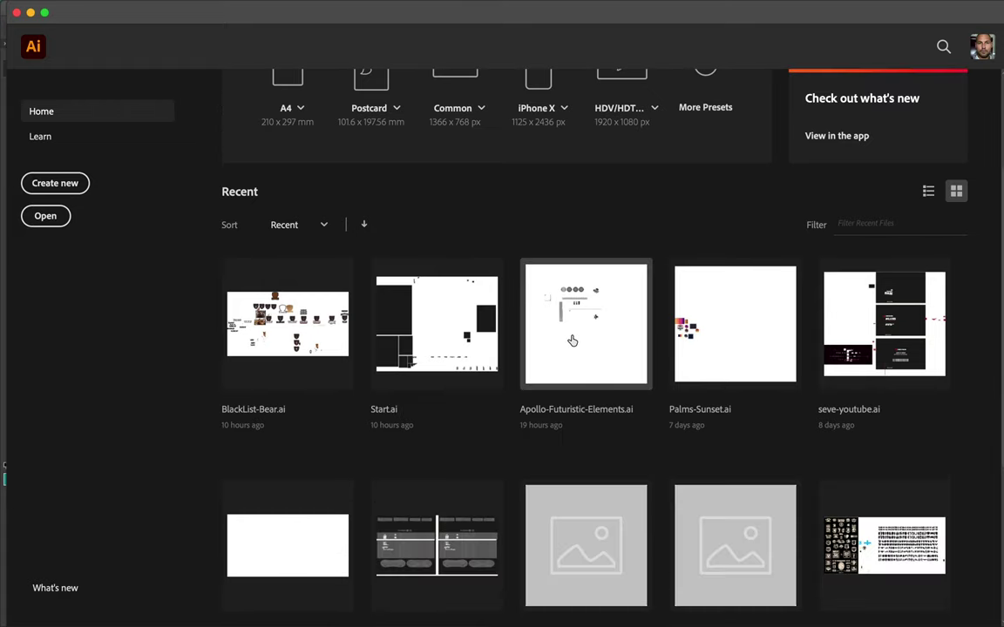
left_click(568, 326)
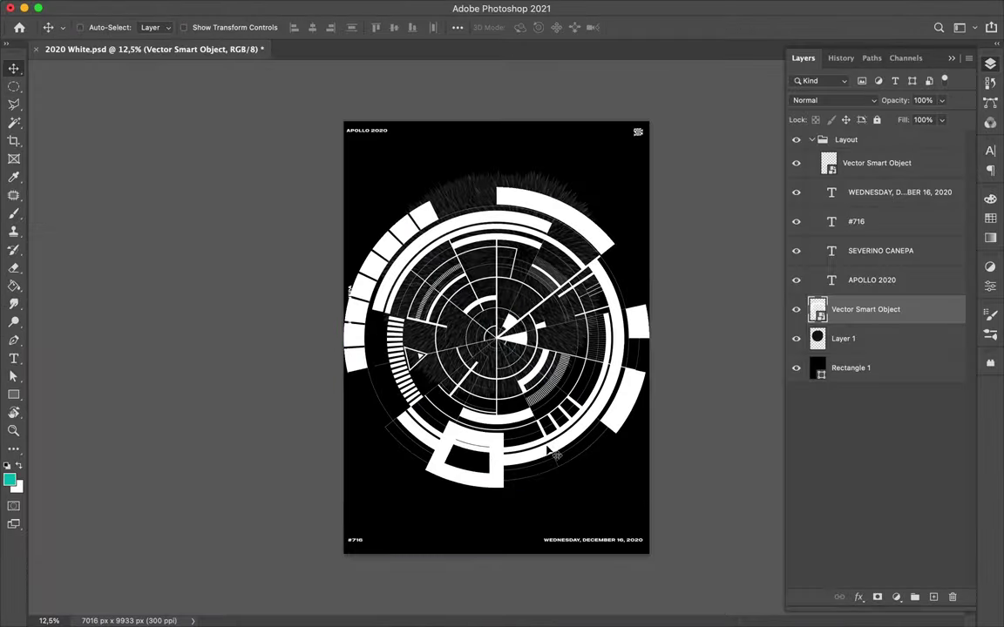
key("ctrl+t")
left_click_drag(554, 452, 538, 381)
key("Return")
key("ctrl+t")
key("Return")
left_click_drag(508, 324, 453, 469)
- Enlarge the fur ball to 120% and move it toward the lower left
left_click(549, 310)
key("ctrl+t")
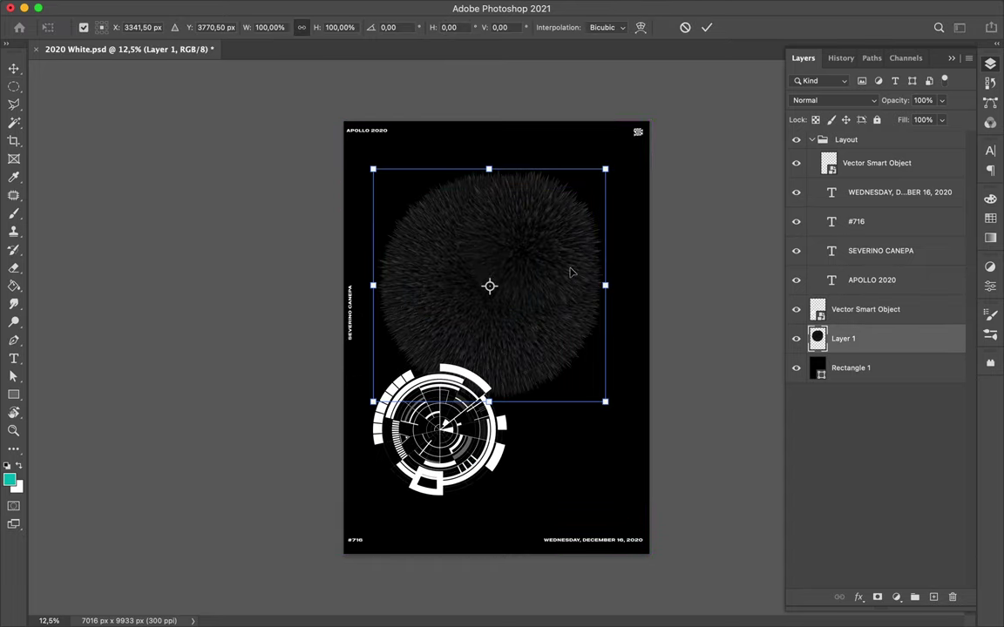
left_click(266, 27)
type("120")
key("Return")
left_click_drag(482, 247, 400, 473)
key("Return")
- Duplicate the fur ball, brighten its midtones with Levels, merge, then shrink and reposition it
key("ctrl+j")
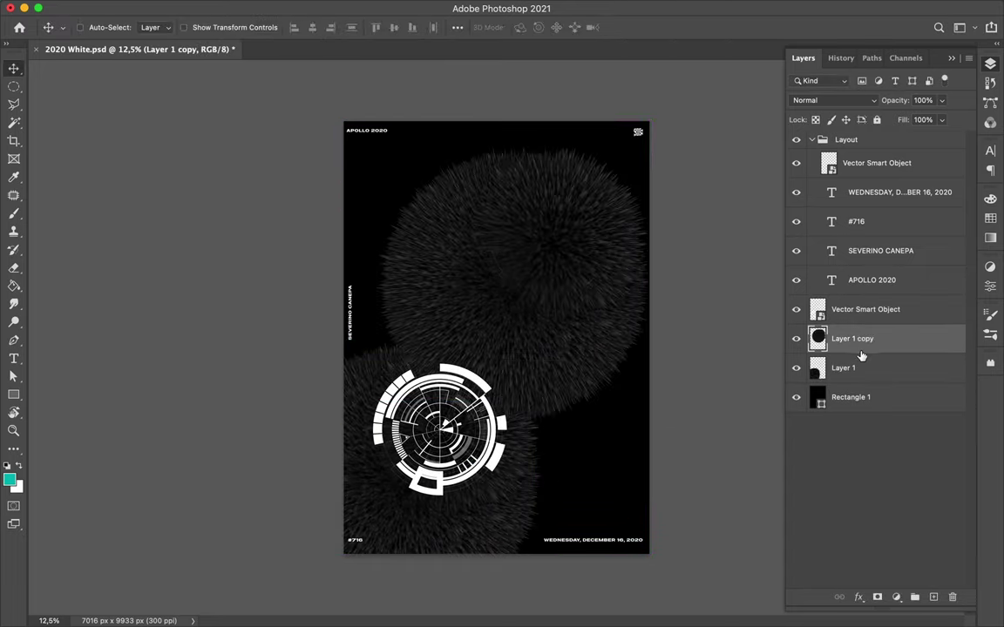
left_click_drag(858, 409, 880, 410)
key("ctrl+alt+g")
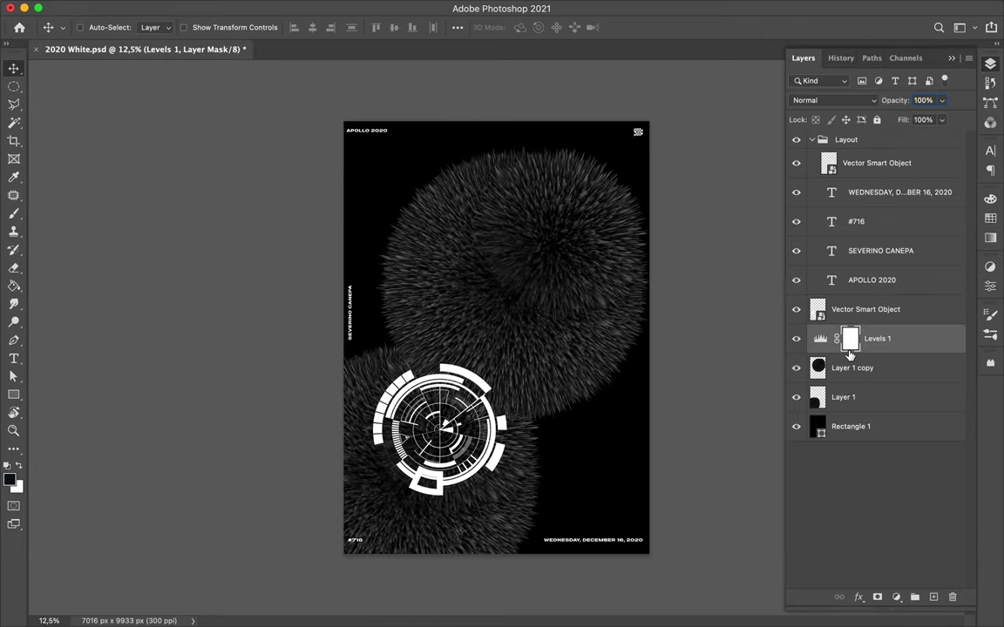
key("ctrl+e")
key("ctrl+t")
left_click_drag(632, 141, 592, 196)
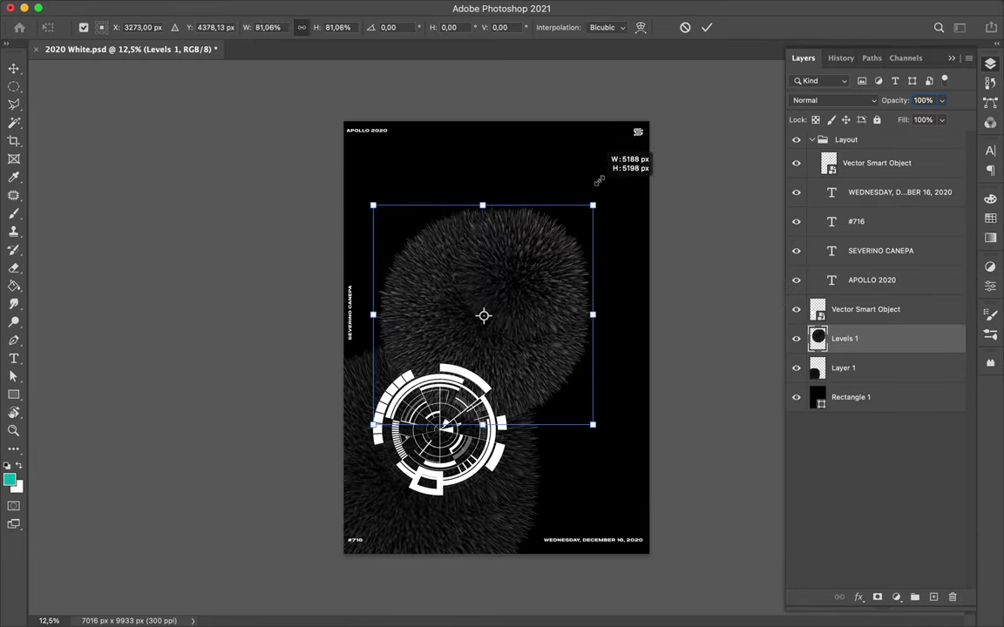
key("Return")
mouse_move(509, 275)
left_mouse_down()
mouse_move(526, 321)
mouse_move(504, 374)
mouse_move(523, 370)
left_mouse_up()
- Duplicate the brightened fur ball, rotate it, and place a small copy at top right
left_click(523, 371)
key("ctrl+j")
key("ctrl+t")
left_click_drag(641, 161, 601, 226)
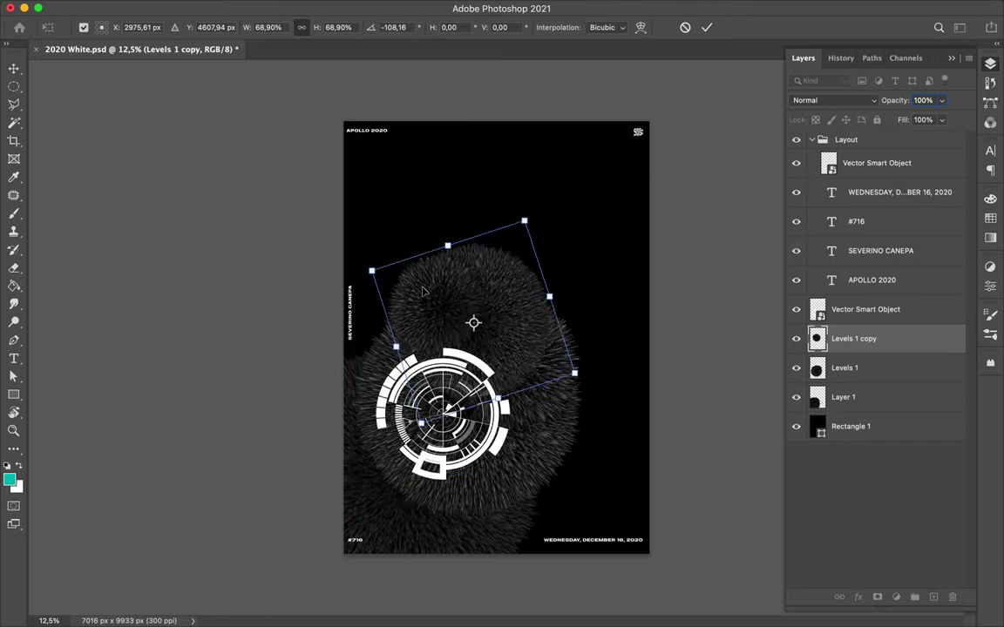
mouse_move(523, 331)
left_mouse_down()
mouse_move(570, 222)
mouse_move(589, 242)
left_mouse_up()
key("Return")
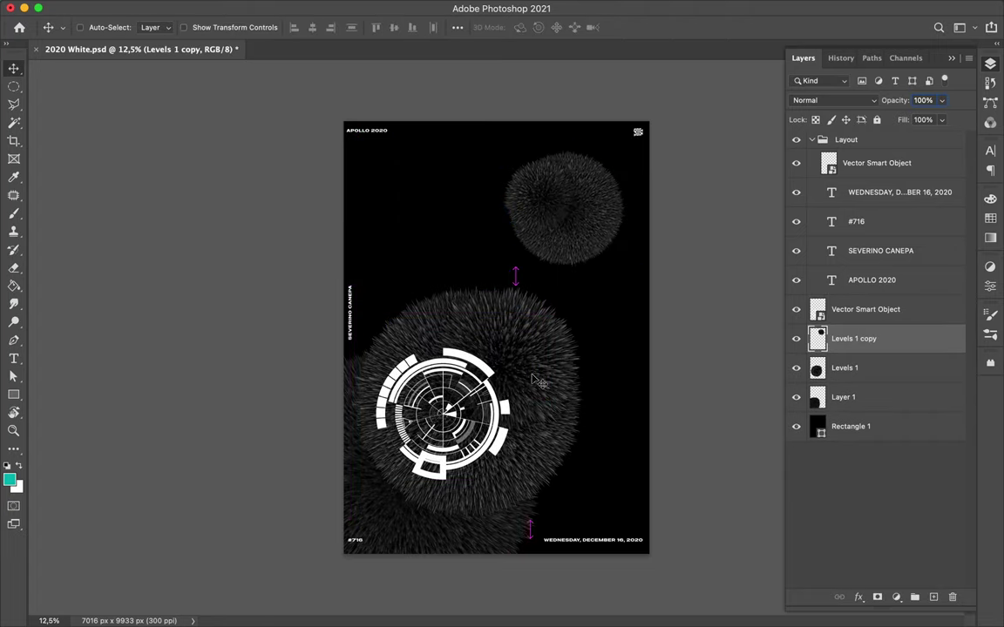
- Load the large fur ball's outline as a selection on a new shadow layer
left_click(844, 368)
left_click(934, 597)
key("g")
left_click(559, 443)
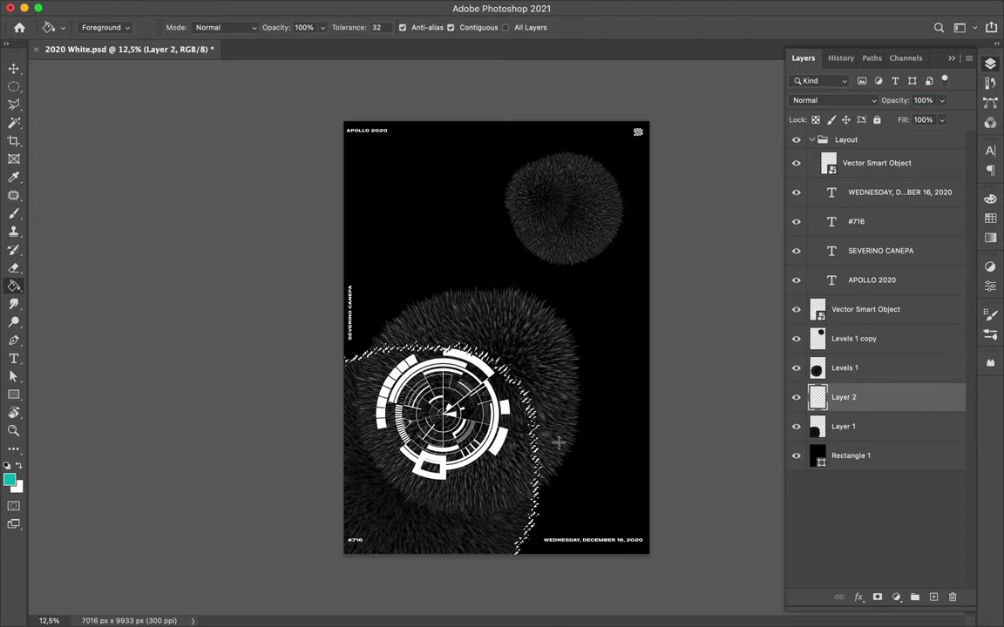
- Fill the shadow selection black, Gaussian-blur it, and move it below Layer 1
key("m")
left_click(325, 8)
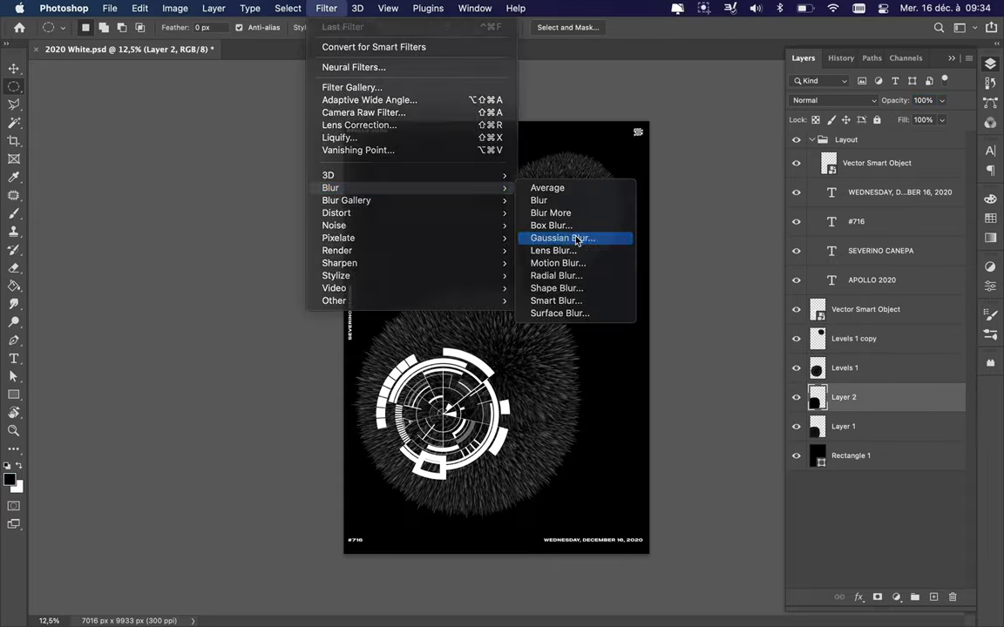
left_click(581, 231)
key("Return")
left_click_drag(877, 397, 876, 436)
- Create a second black blurred shadow from the next fur ball's shape
left_click(876, 398)
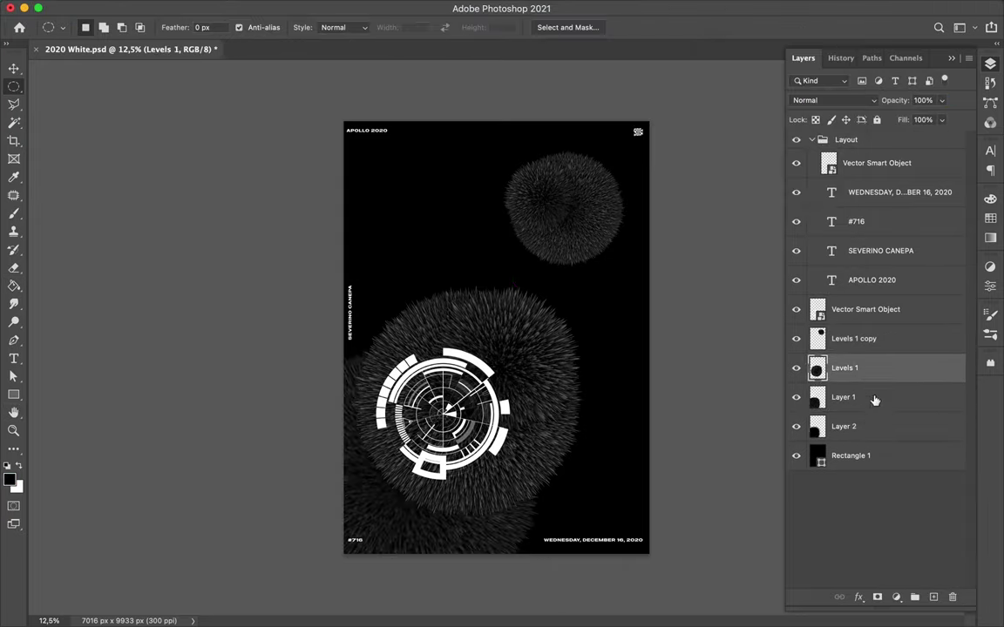
key("ctrl+shift+alt+n")
key("g")
key("ctrl+d")
key("m")
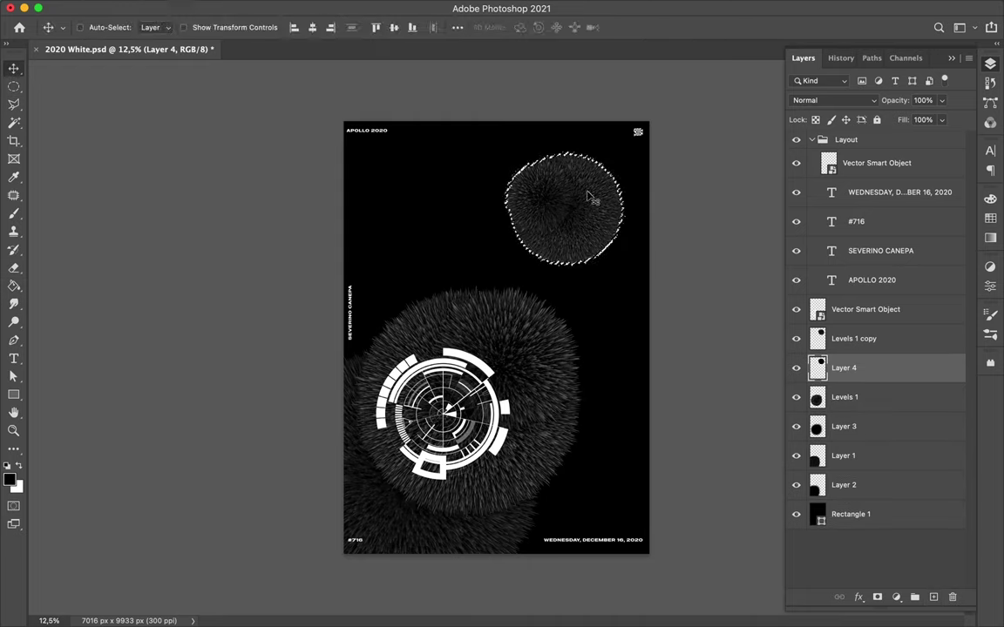
- Link the small and large fur balls each with their shadow layers
key("v")
left_click(863, 338, "shift")
right_click(863, 335)
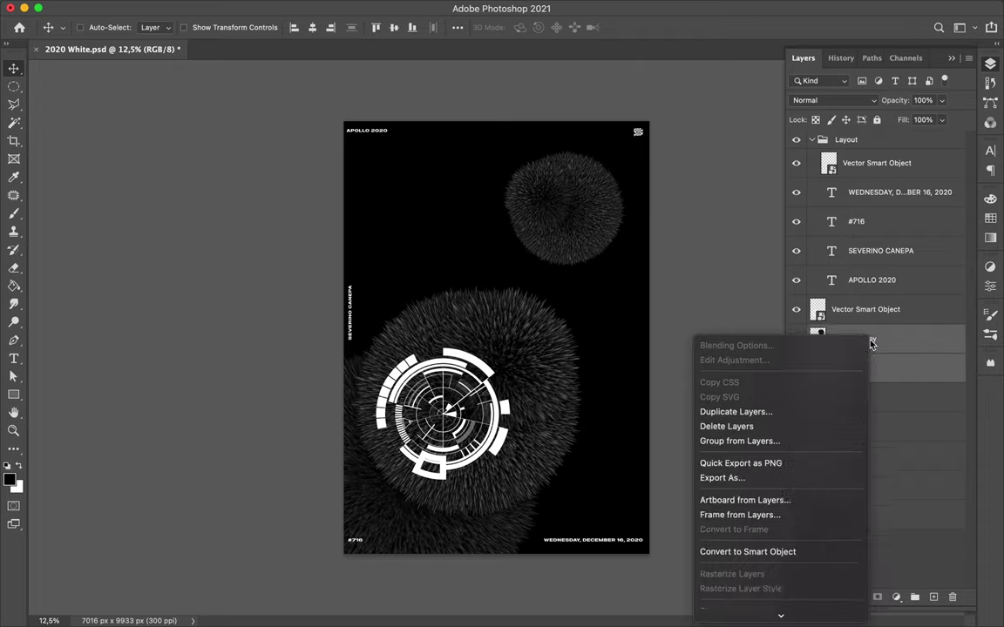
left_click(742, 568)
left_click(867, 392)
left_click(867, 456)
left_click(867, 485, "shift")
right_click(867, 470)
left_click(724, 513)
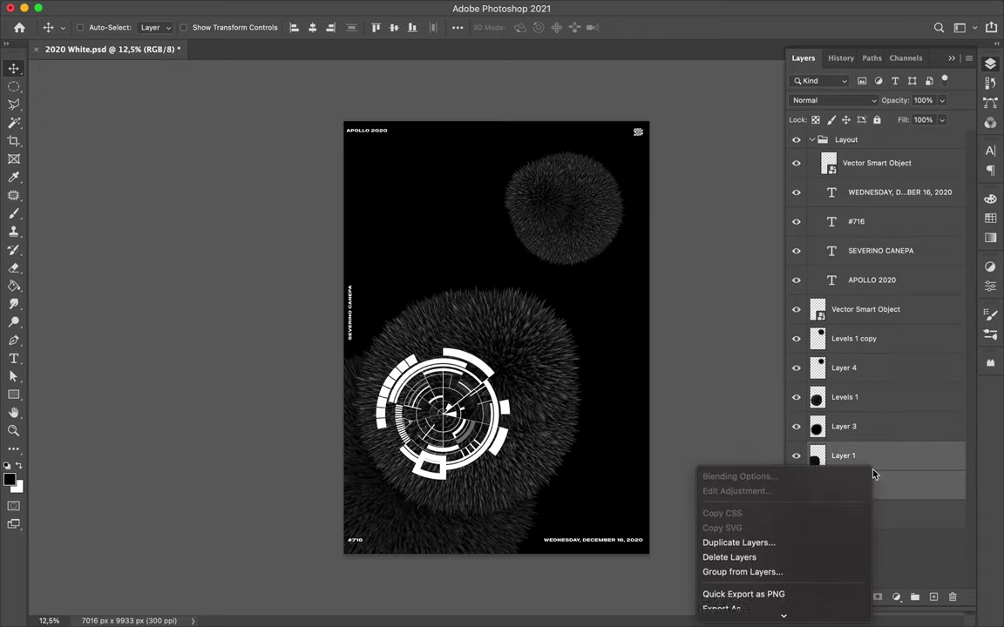
- Colour the Rectangle 1 background teal from the swatches
left_click(851, 514)
left_click(990, 217)
left_click(824, 234)
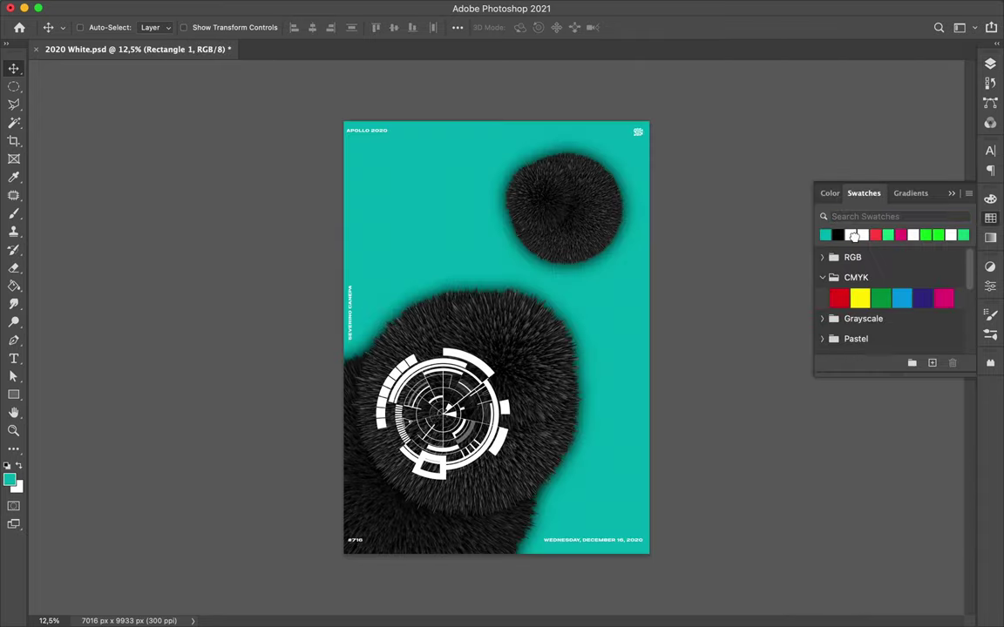
- Turn the background red, nudge the HUD ring down, and paste Illustrator's gradient bar
left_click(875, 234)
left_click_drag(500, 409, 502, 418)
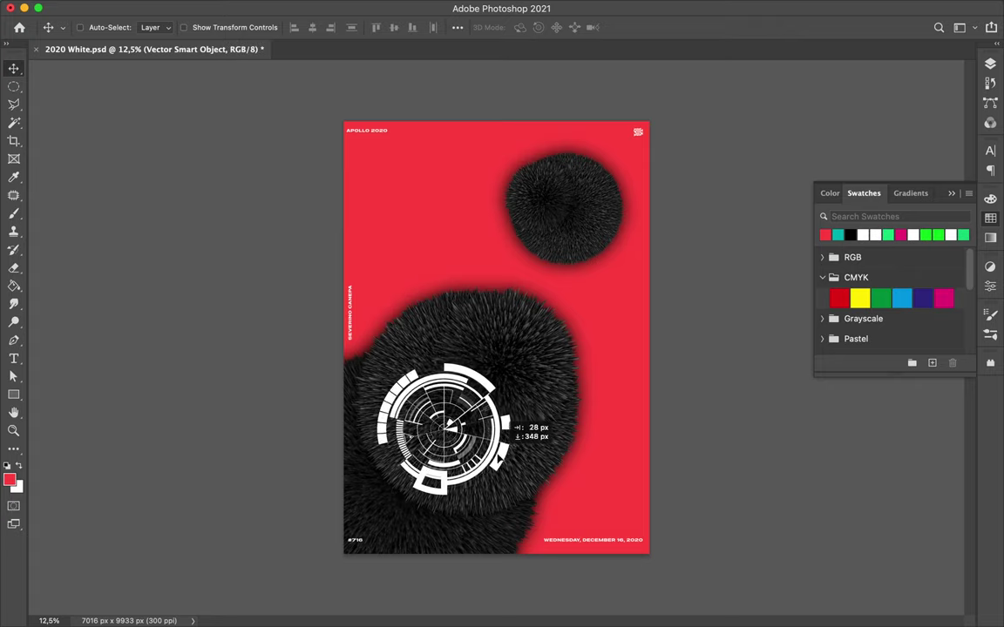
left_click(448, 604)
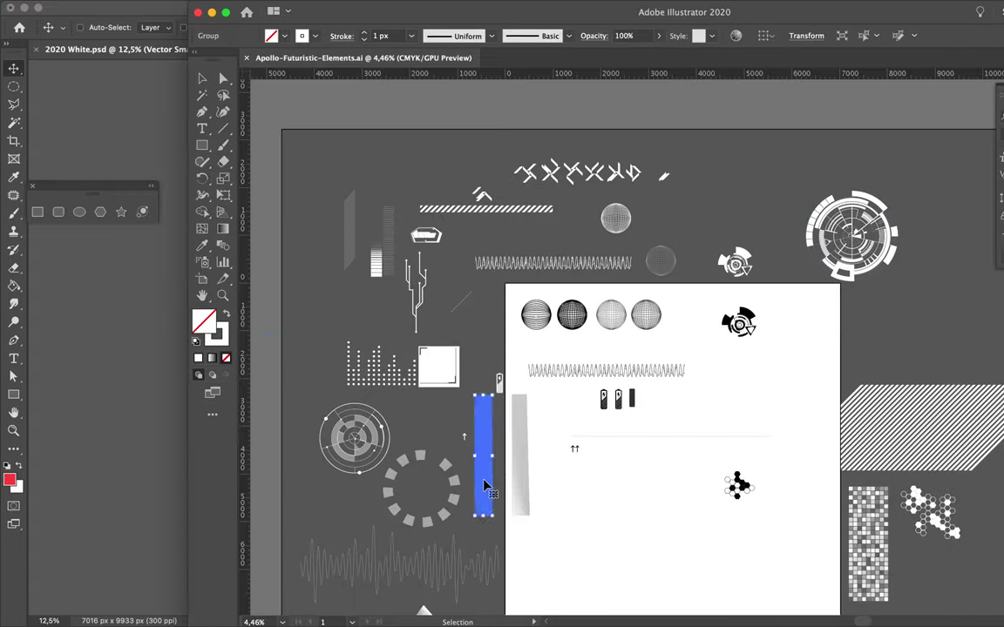
key("super+c")
key("super+Tab")
key("super+v")
- Stretch the gradient bar to full poster height and move it to the right edge
left_click_drag(526, 338, 576, 338)
key("Return")
left_click_drag(550, 380, 669, 381)
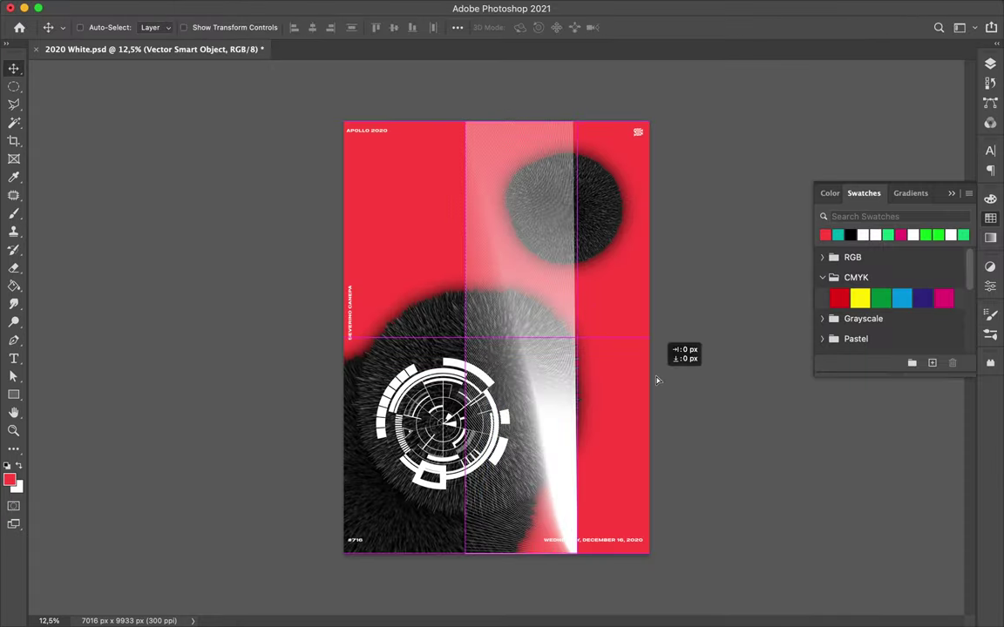
left_click(990, 103)
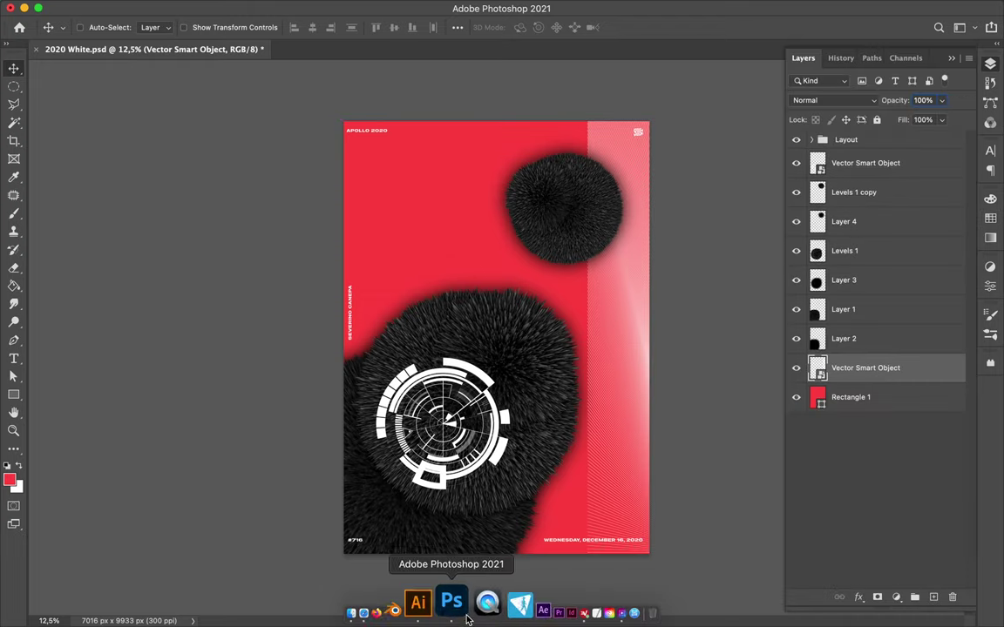
left_click(448, 605)
- Drag the wireframe sphere from Illustrator onto the poster's bottom right
scroll(562, 297, "up", 3)
left_click(684, 129)
right_click(683, 128)
left_click(172, 8)
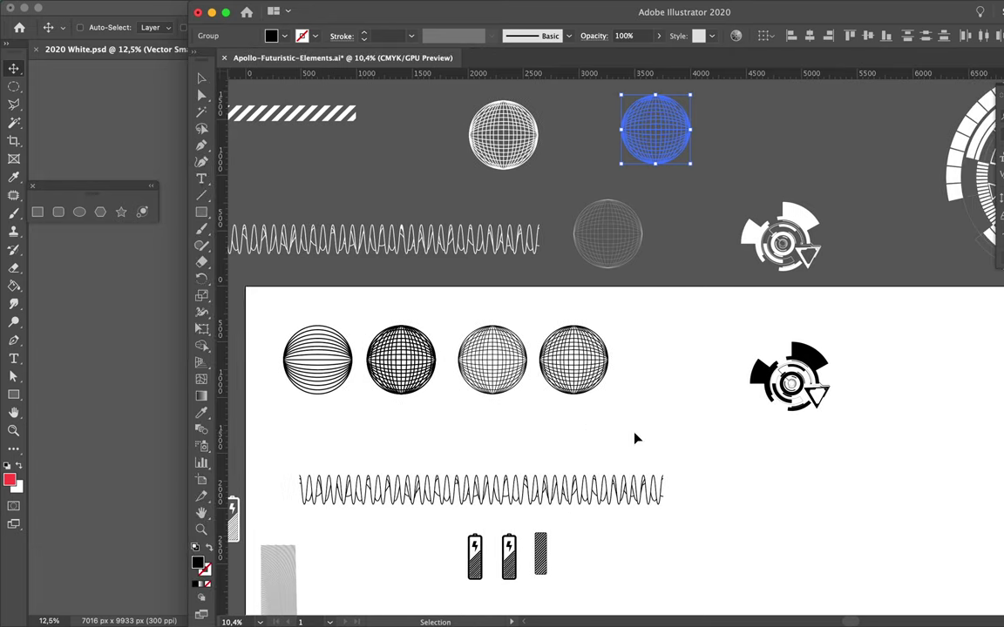
mouse_move(683, 128)
left_mouse_down()
mouse_move(216, 336)
mouse_move(664, 434)
mouse_move(639, 460)
left_mouse_up()
- Place the small battery icon at the poster's bottom left
left_click(486, 604)
mouse_move(524, 381)
left_mouse_down()
mouse_move(225, 366)
mouse_move(494, 331)
mouse_move(364, 521)
left_mouse_up()
key("Return")
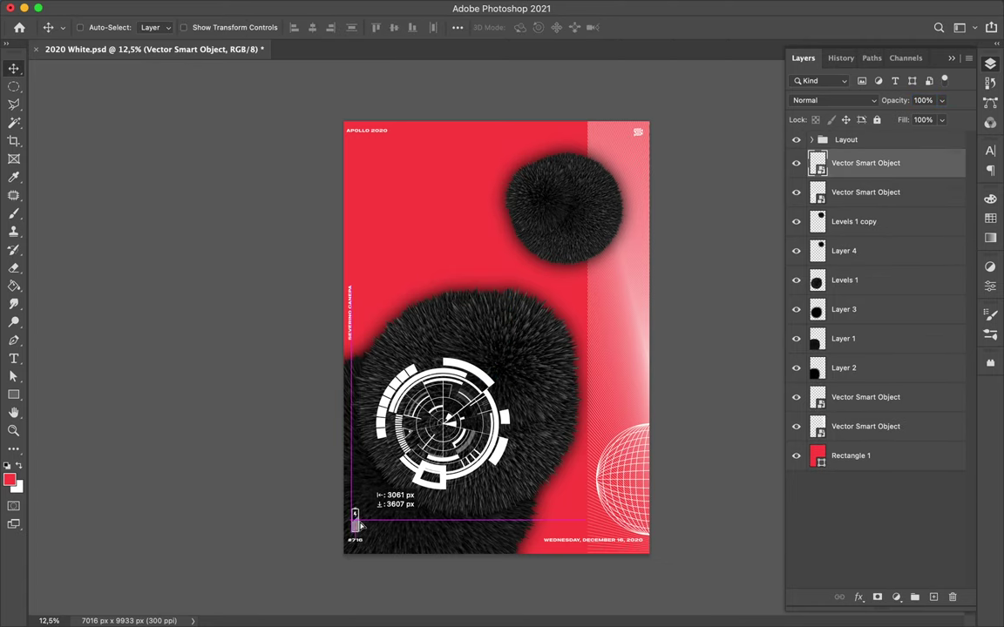
- Place the arrow icon above the vertical side text and start a new text layer
left_click(433, 600)
mouse_move(423, 452)
left_mouse_down()
mouse_move(517, 372)
mouse_move(269, 246)
left_mouse_up()
key("Return")
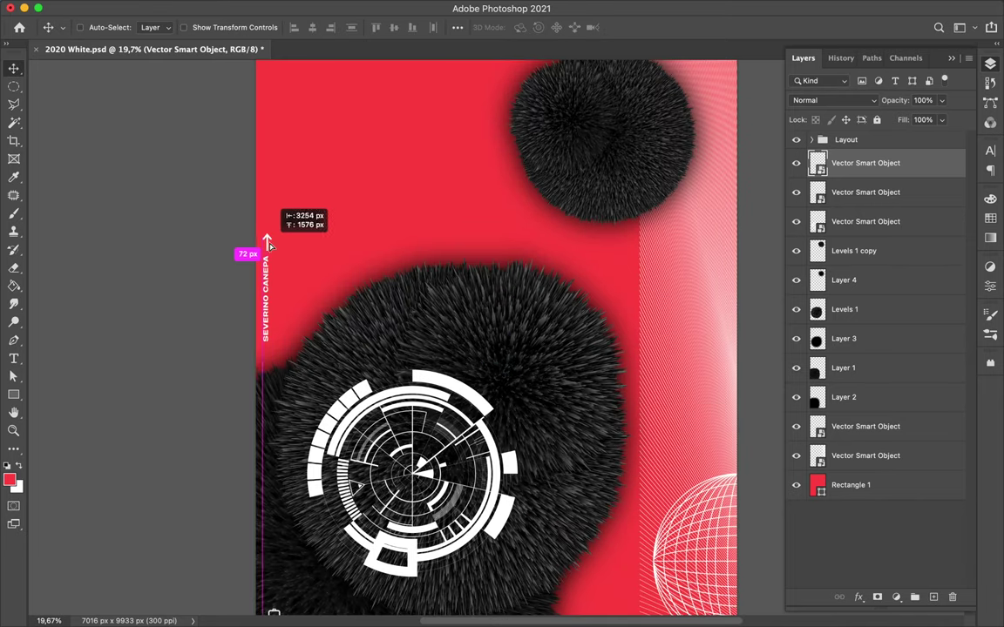
key("t")
left_click(413, 182)
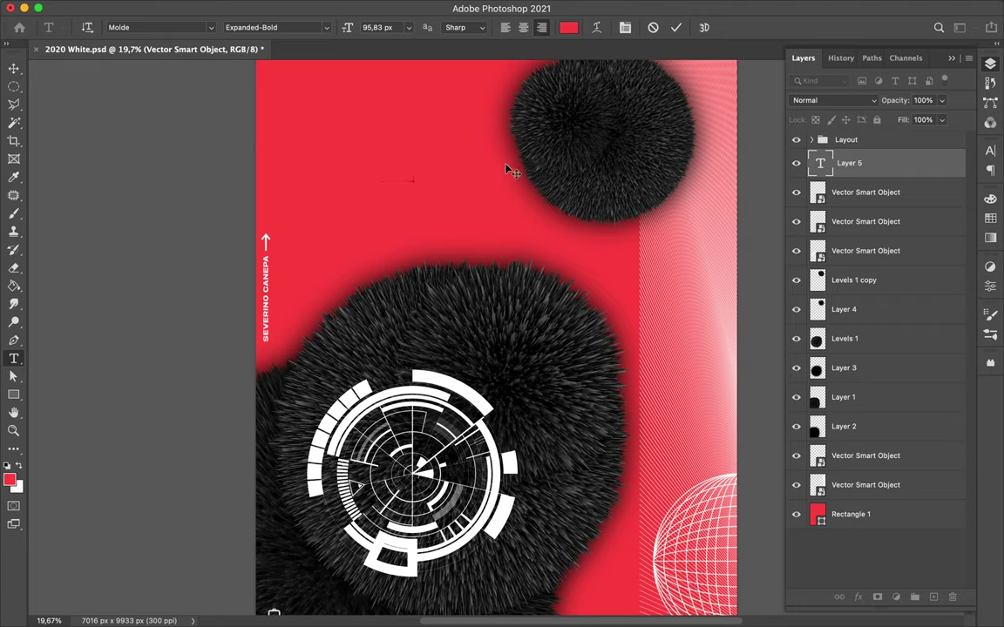
- Style the title white in Basier Square Mono Regular with 155 px leading
left_click(990, 151)
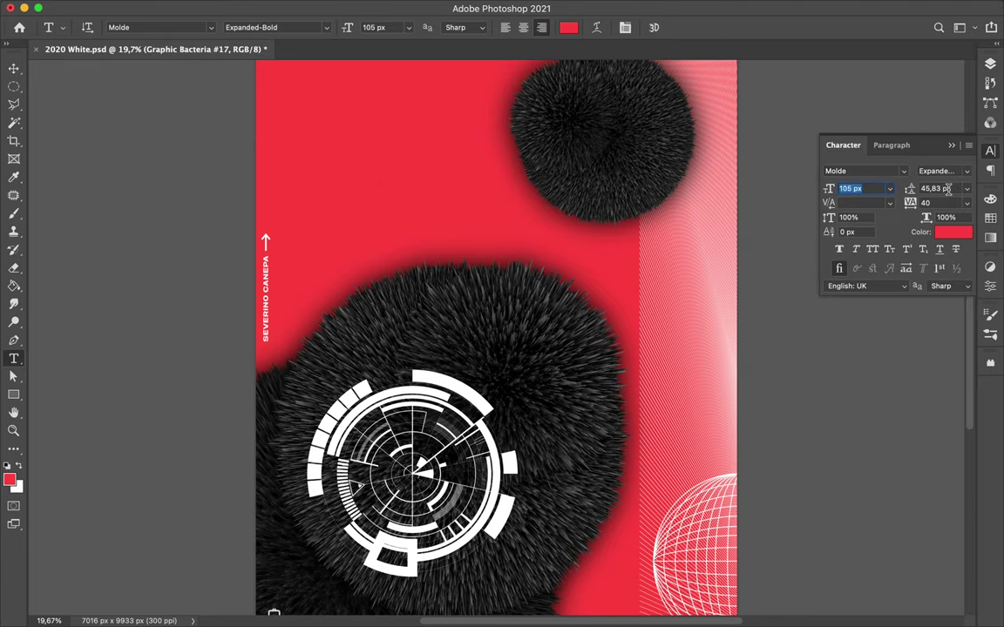
left_click(953, 232)
left_click(904, 171)
scroll(775, 388, "down", 5)
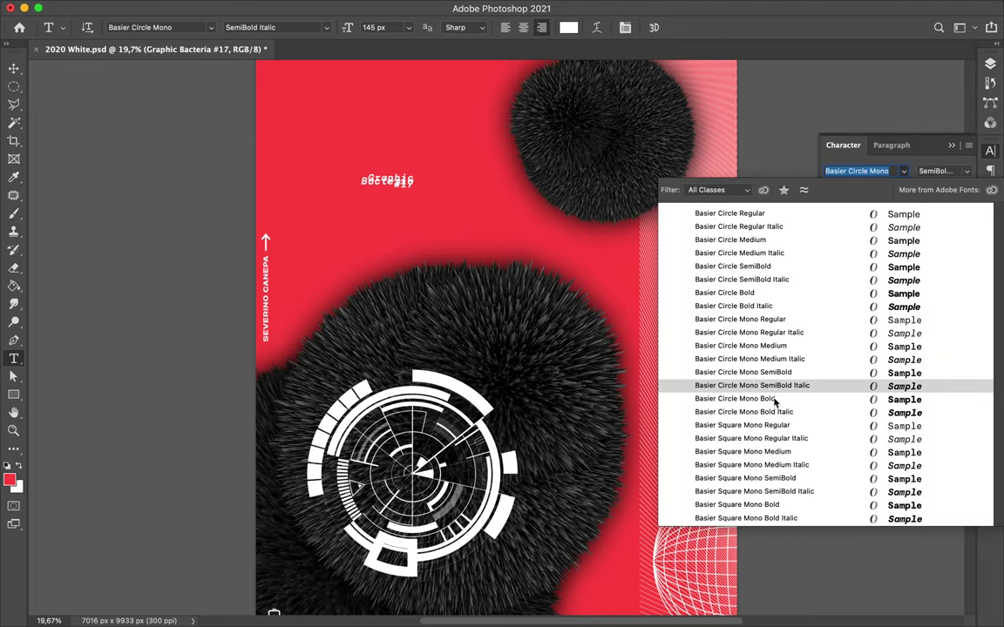
left_click(713, 425)
left_click(944, 204)
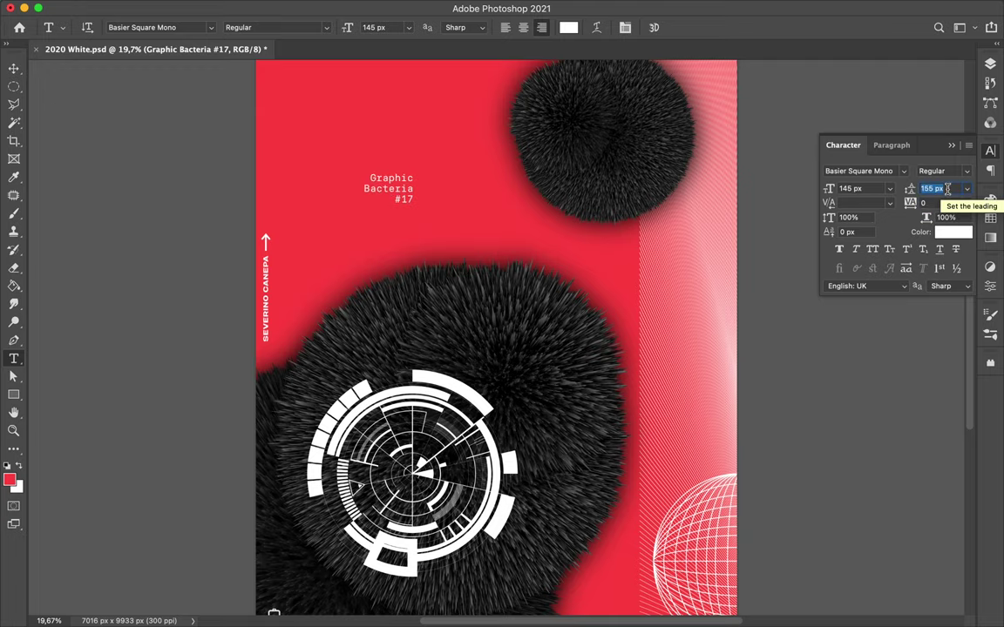
left_click(892, 144)
- Move the title onto the upper fur sphere and create a <virus> label
key("v")
mouse_move(387, 188)
left_mouse_down()
mouse_move(410, 137)
mouse_move(592, 176)
mouse_move(395, 232)
left_mouse_up()
scroll(409, 137, "down", 2)
double_click(397, 225)
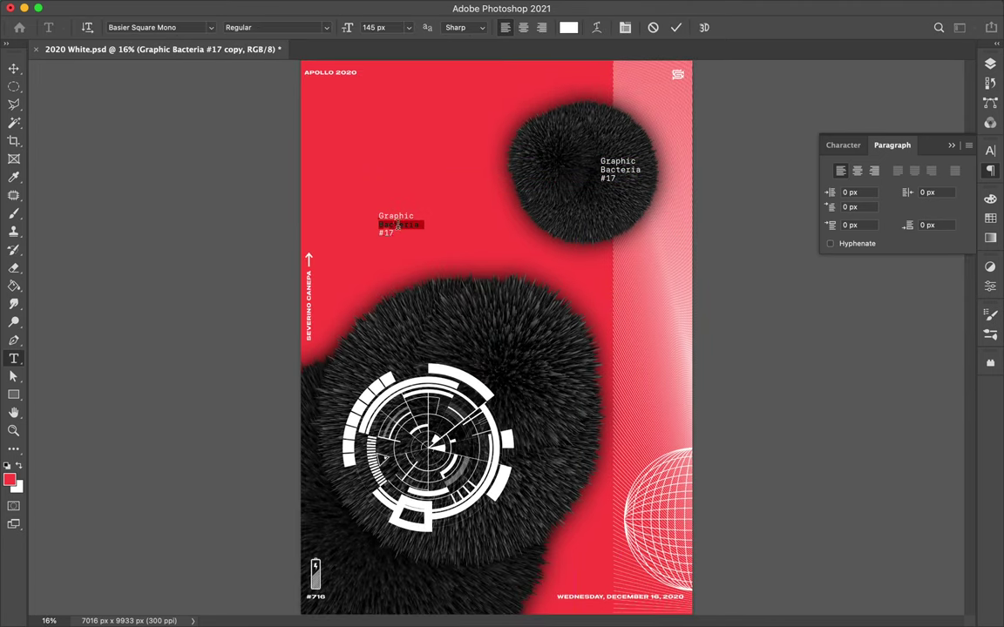
type("<virus>")
key("Escape")
- Copy the label to the lower right as </virus> and set the HUD ring fill to 73%
key("v")
left_click_drag(357, 196, 573, 536)
key("t")
key("Escape")
key("v")
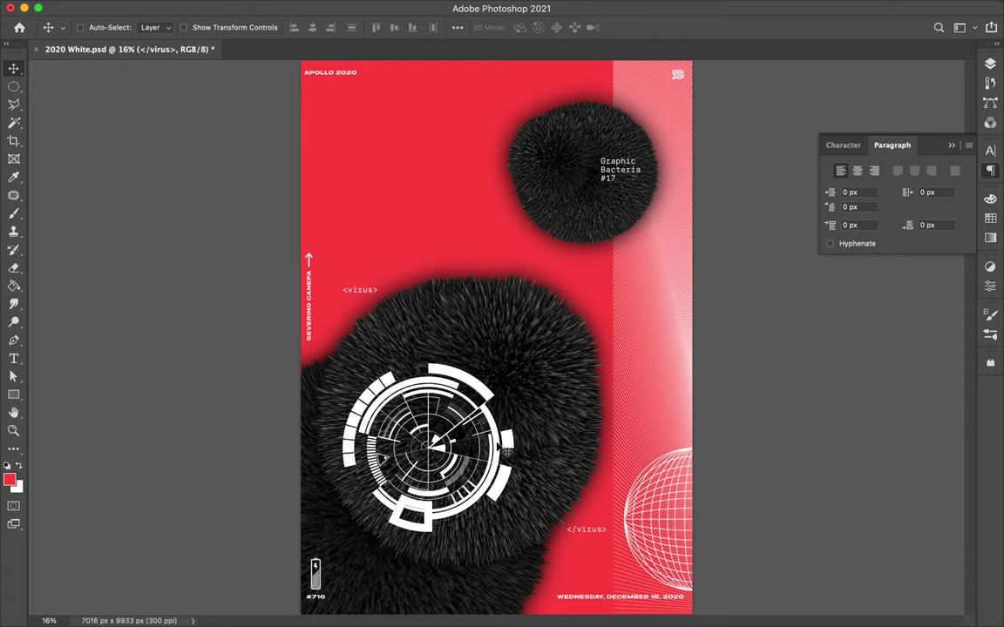
key("F7")
left_click_drag(941, 119, 932, 137)
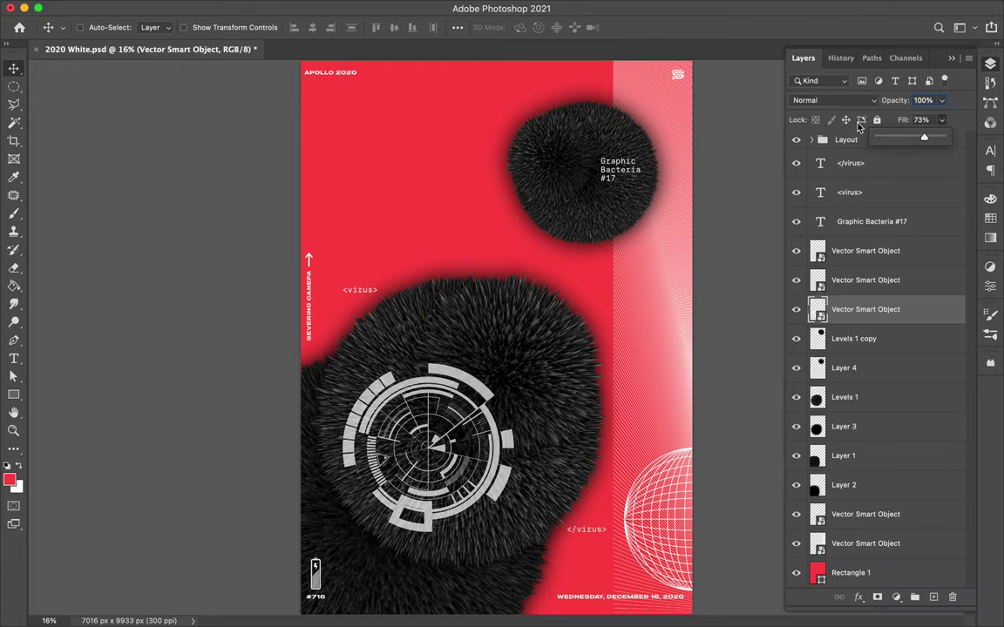
- Paste the striped bar from Illustrator, set it to Difference, and lay it across the HUD ring
key("super+Tab")
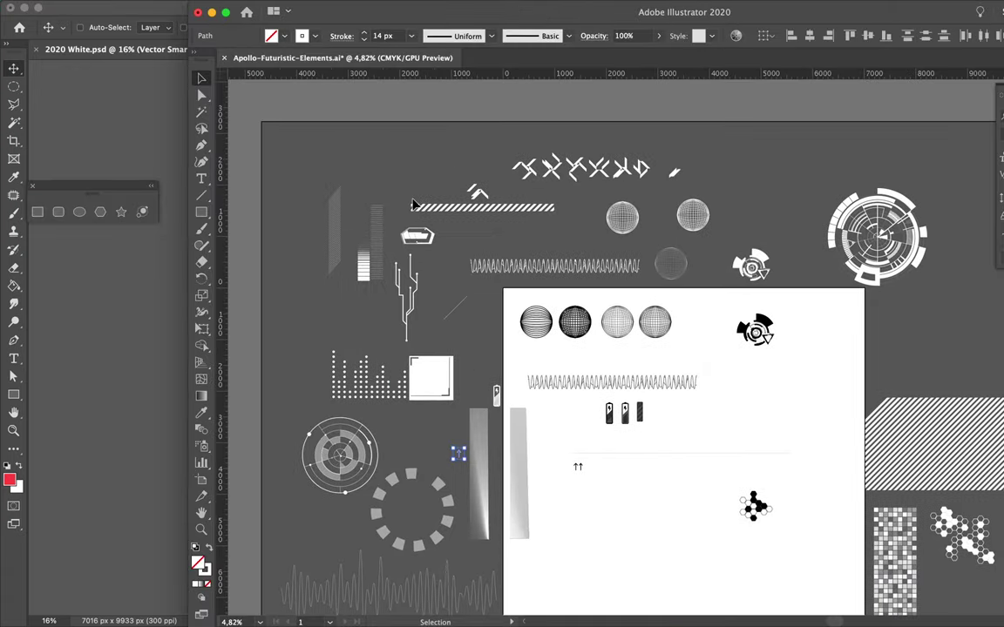
key("super+c")
key("super+Tab")
key("super+v")
left_click_drag(488, 327, 488, 453)
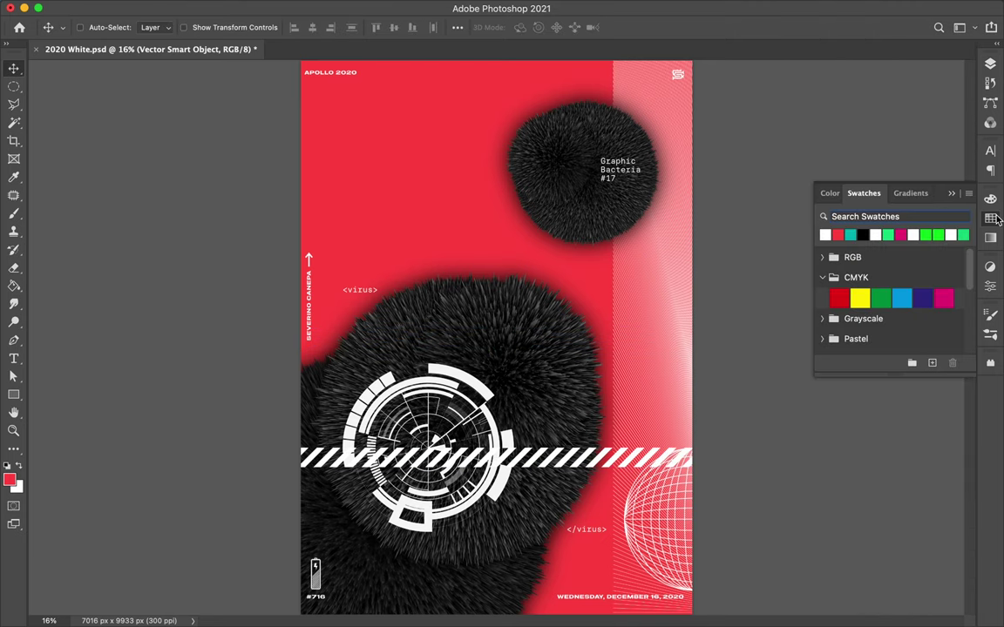
left_click(863, 102)
left_click(814, 382)
left_click_drag(549, 468, 551, 506)
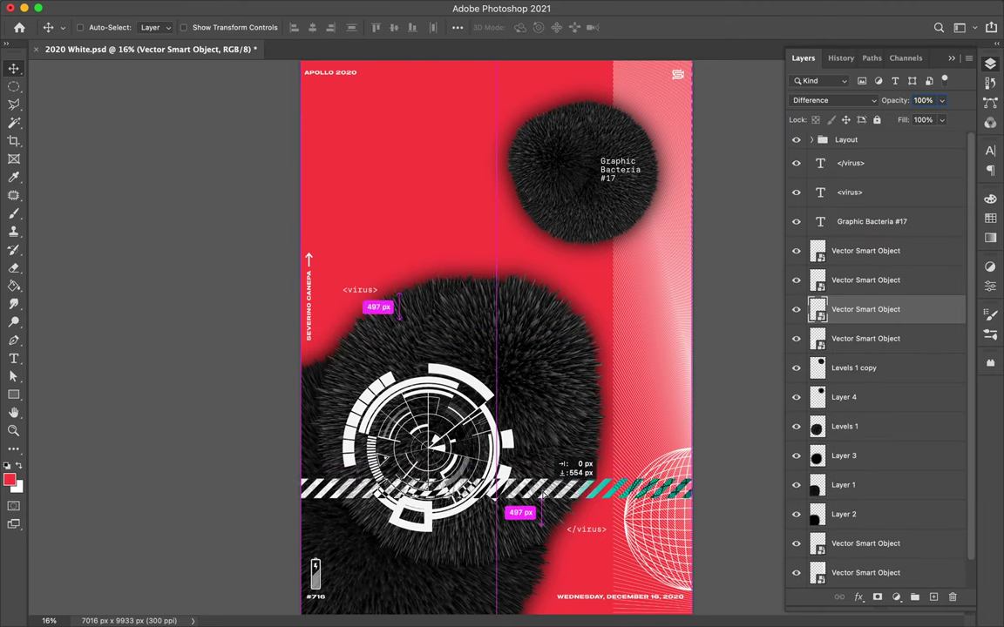
- Duplicate the striped bar, set the copy to Normal, and reposition it beside the HUD ring
left_click_drag(542, 493, 742, 542)
left_click(834, 100)
left_click(810, 13)
key("super+t")
left_click_drag(644, 538, 671, 453)
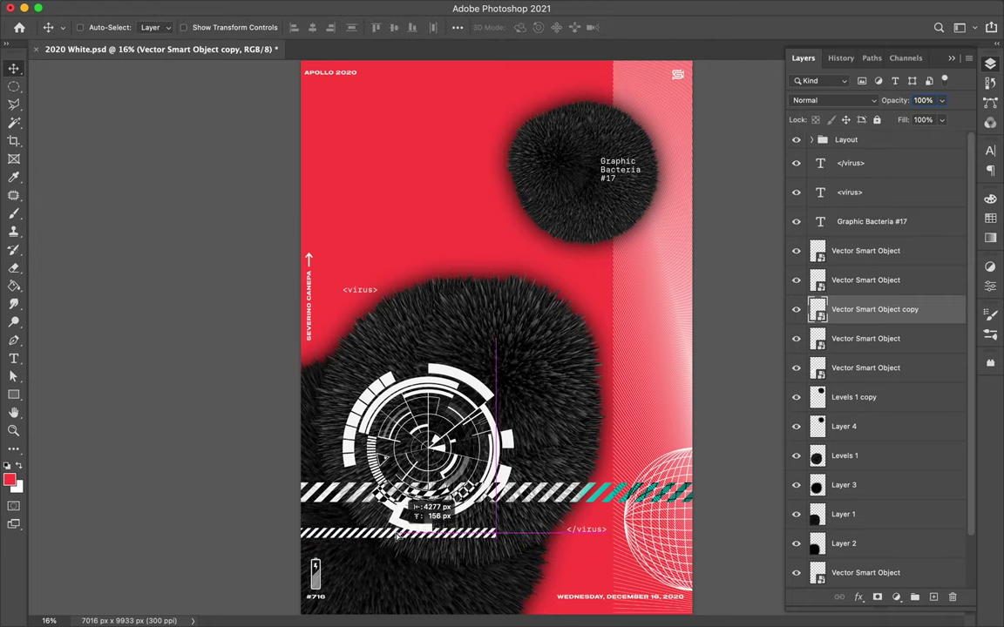
key("Return")
mouse_move(565, 457)
left_mouse_down()
mouse_move(565, 476)
mouse_move(279, 392)
left_mouse_up()
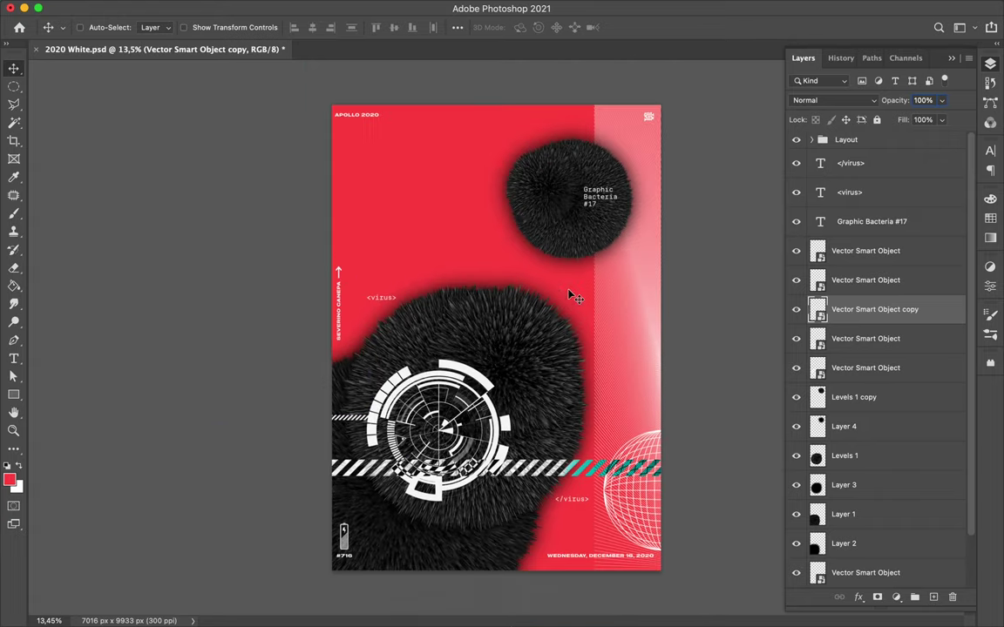
- Draw a teal rectangle over the lower-left fur sphere, clip it to the fur layer, set Color Dodge
key("u")
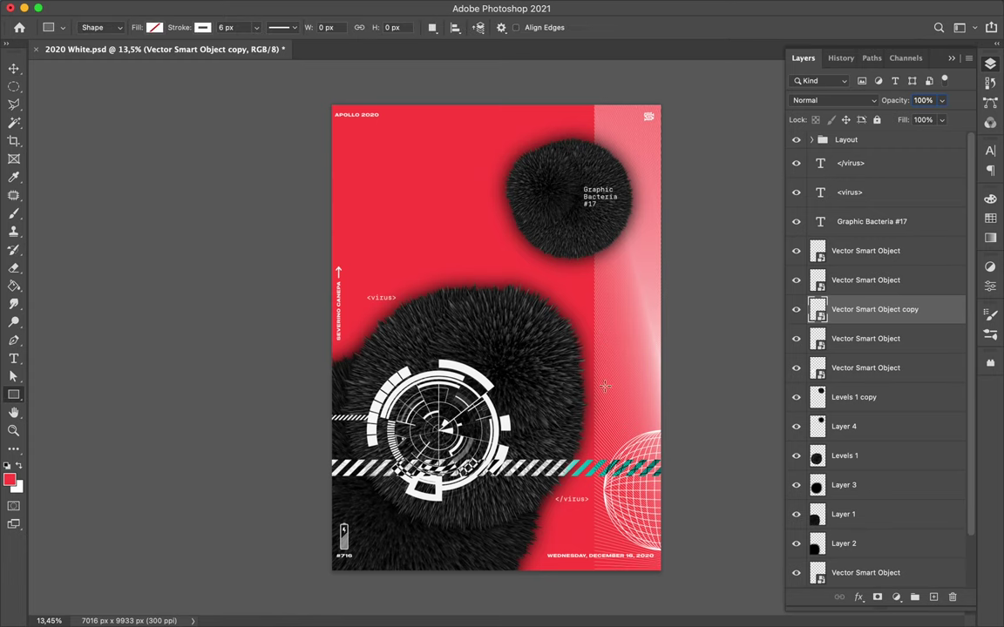
left_click_drag(310, 339, 555, 607)
left_click(154, 27)
left_click(103, 100)
key("F7")
left_click_drag(840, 307, 880, 523)
left_click(828, 100)
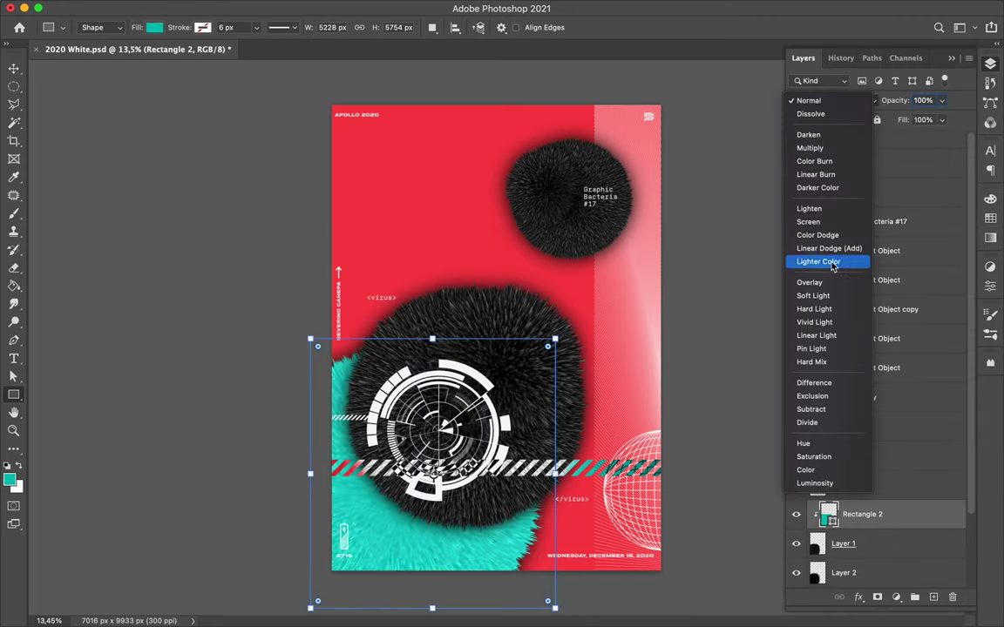
left_click(819, 234)
key("v")
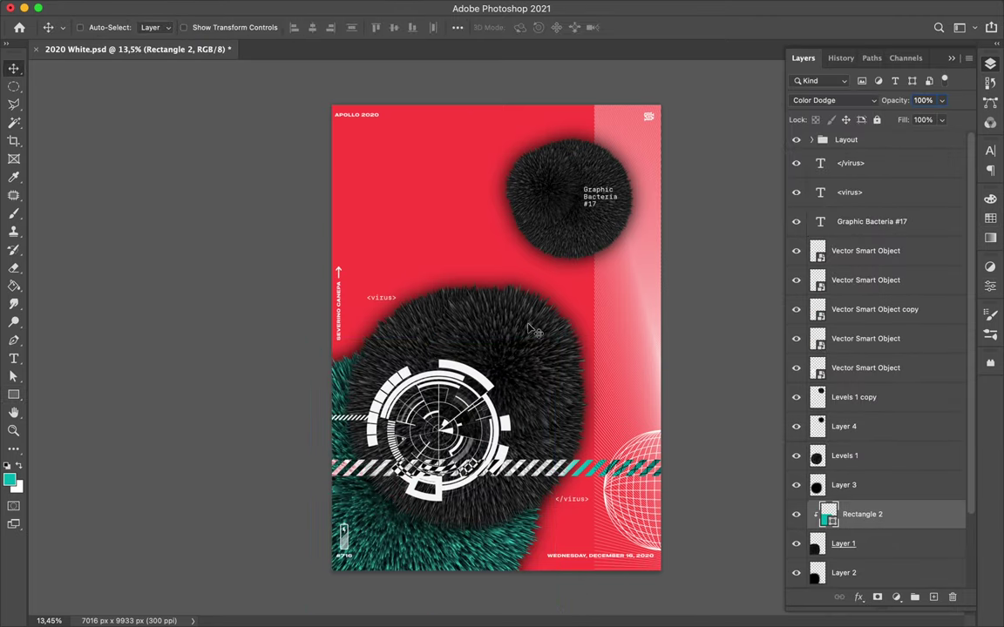
- Paste the white dot column beside the big sphere and add a smaller copy near the top
left_click(462, 608)
left_click(397, 394)
key("super+c")
key("super+Tab")
key("super+v")
mouse_move(475, 297)
left_mouse_down()
mouse_move(473, 276)
mouse_move(470, 291)
left_mouse_up()
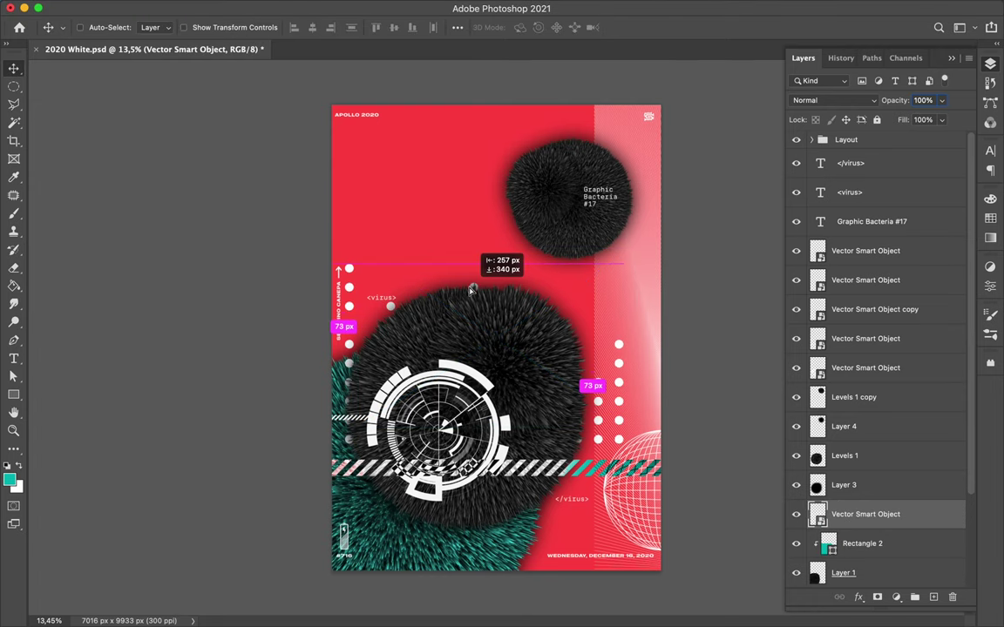
key("super+j")
key("super+t")
left_click_drag(623, 271, 630, 277)
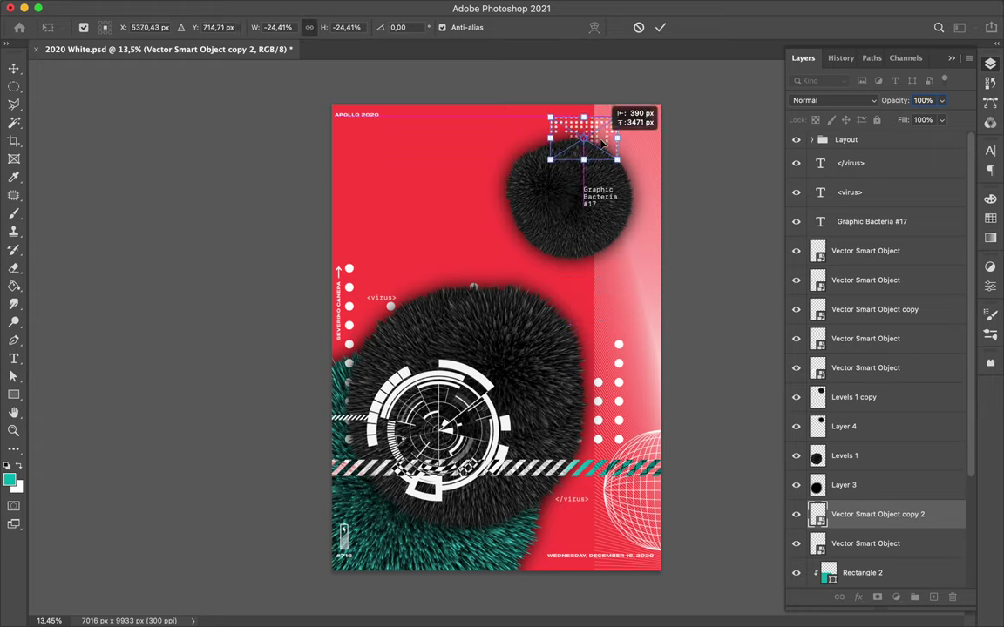
- Raise the resized dot copy in the stack and place the pasted striped bar graphic on the poster
key("Return")
left_click_drag(877, 514, 871, 353)
key("super+Tab")
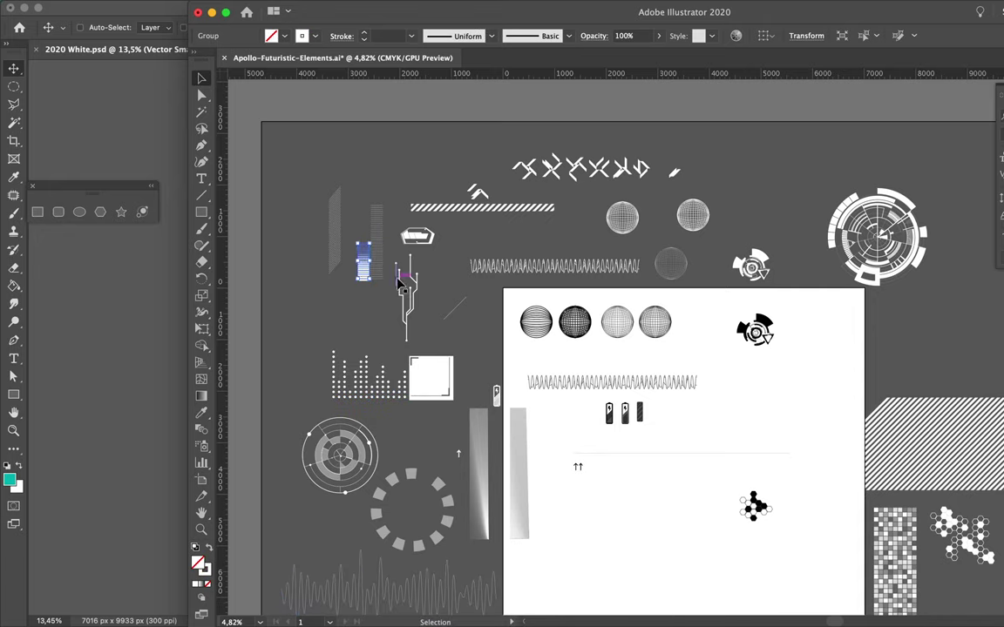
left_click_drag(158, 303, 496, 197)
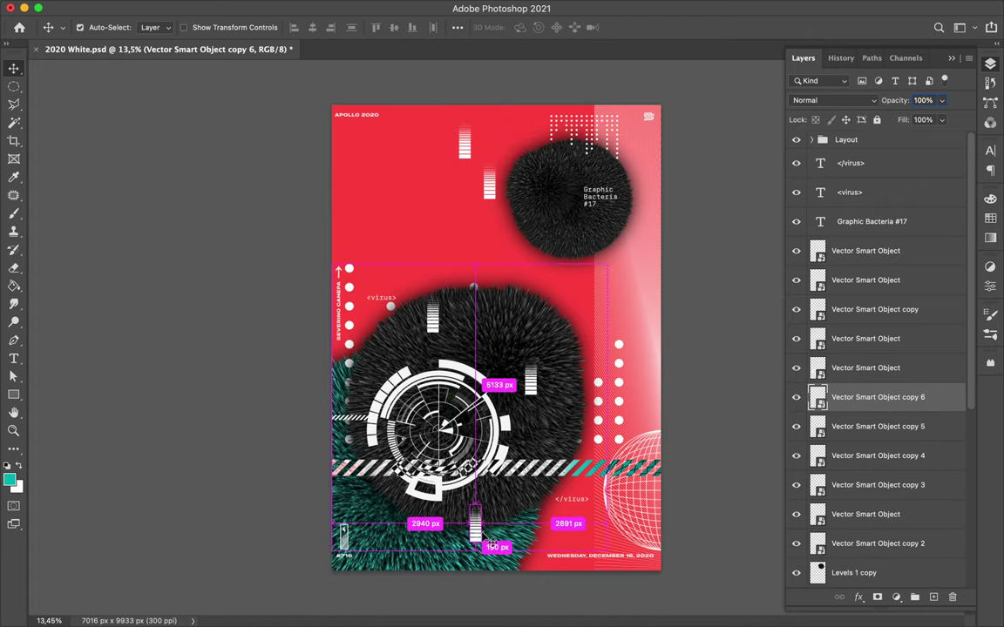
- Stretch the horizontal line band wider across the bottom and move it lower in the layer stack
key("super+t")
left_click_drag(661, 522, 672, 523)
left_click_drag(336, 523, 348, 498)
key("Return")
left_click_drag(877, 398, 858, 511)
- Set the bottom line band to Exclusion blending and move it below the smart object layers
left_click(833, 100)
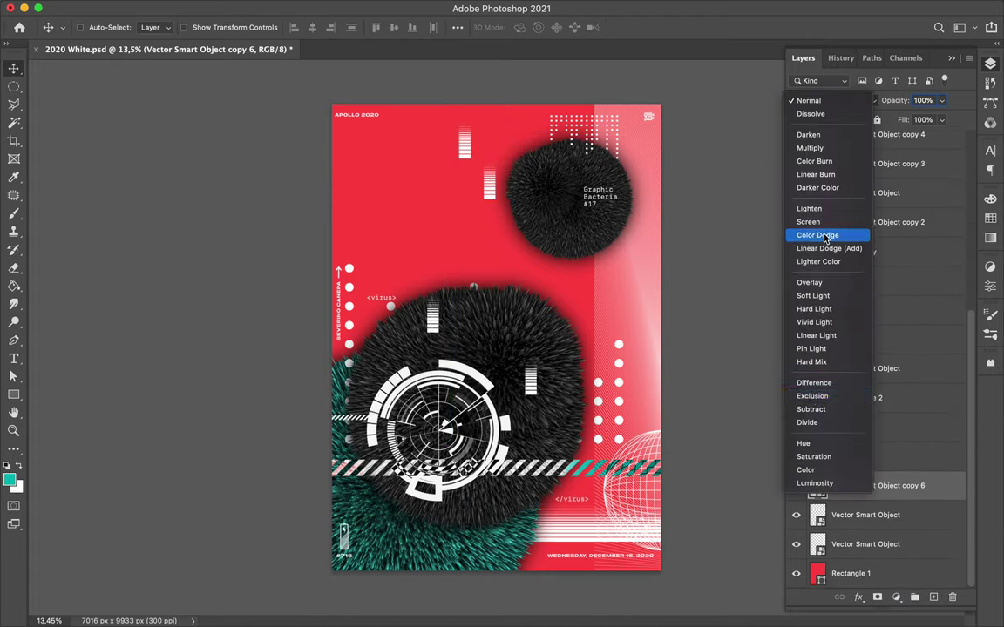
left_click(813, 396)
left_click_drag(627, 508, 627, 560)
left_click_drag(863, 497, 863, 547)
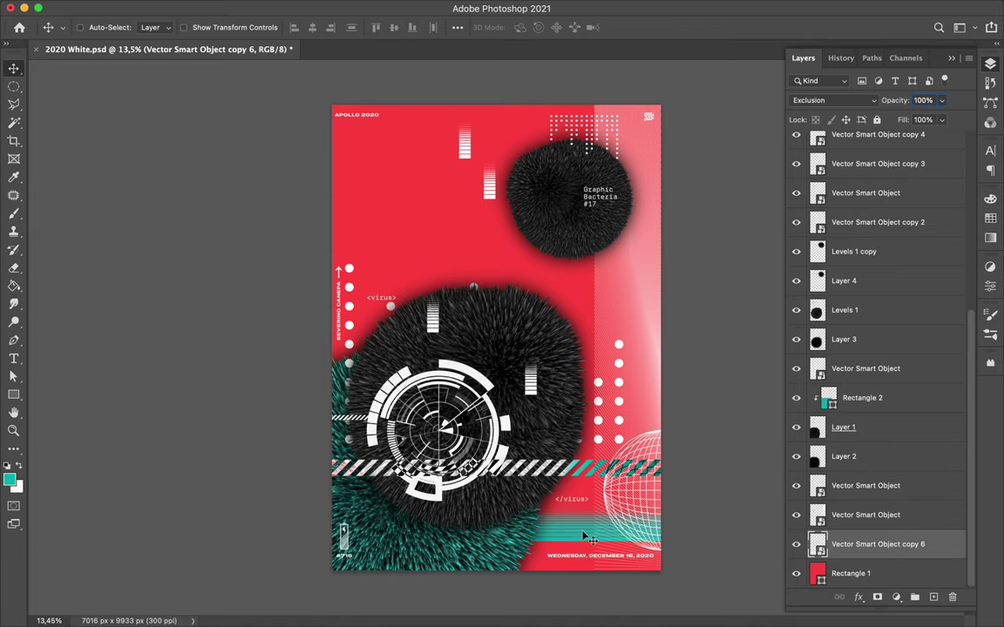
- Lift the HUD ring and make the striped bar narrower
left_click_drag(482, 381, 482, 359)
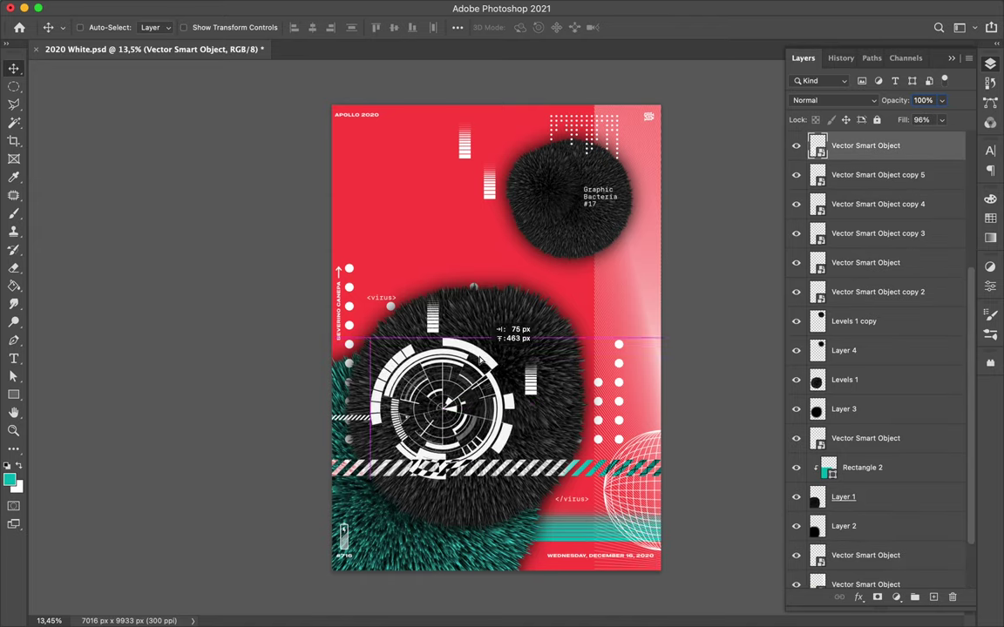
left_click_drag(535, 469, 542, 495)
key("ctrl+t")
left_click_drag(660, 495, 586, 495)
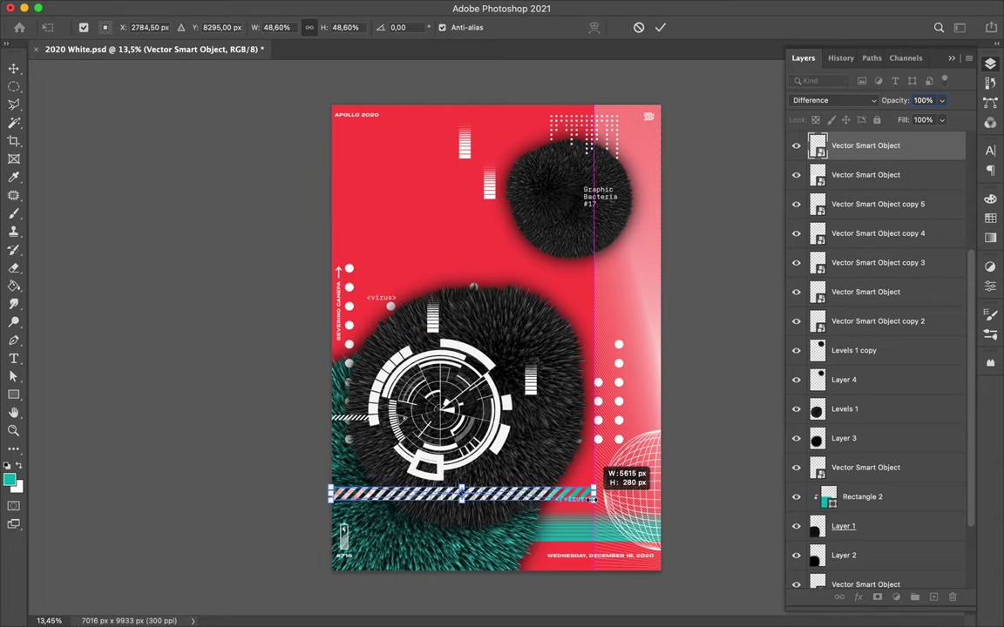
key("Return")
- Duplicate the striped bar to the bottom edge with Normal blending and slide it left
left_click_drag(499, 572, 499, 572)
left_click(834, 100)
left_click(741, 12)
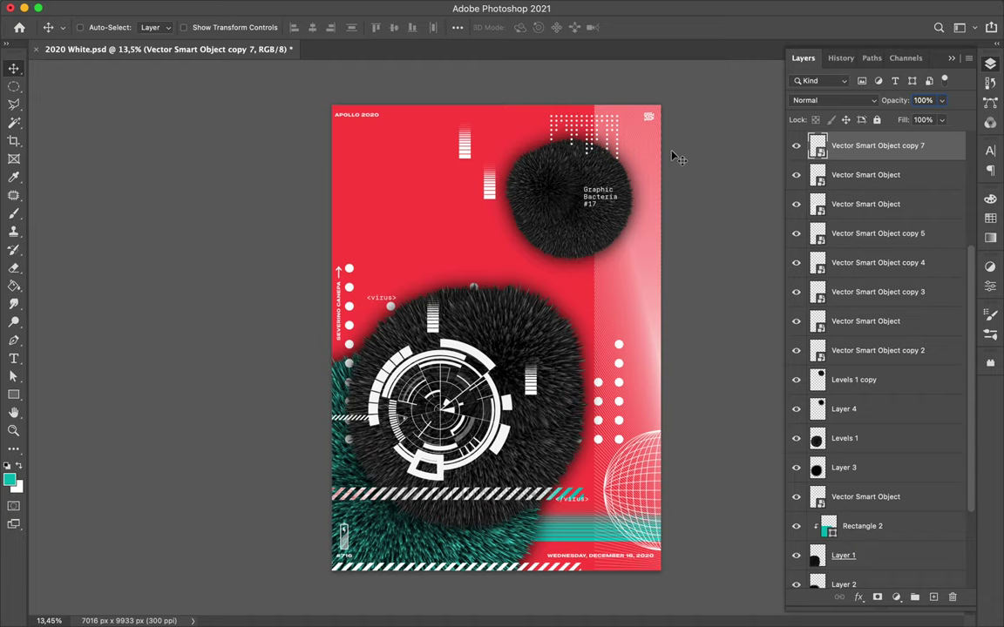
key("ctrl+t")
key("Return")
left_click_drag(657, 568, 649, 568)
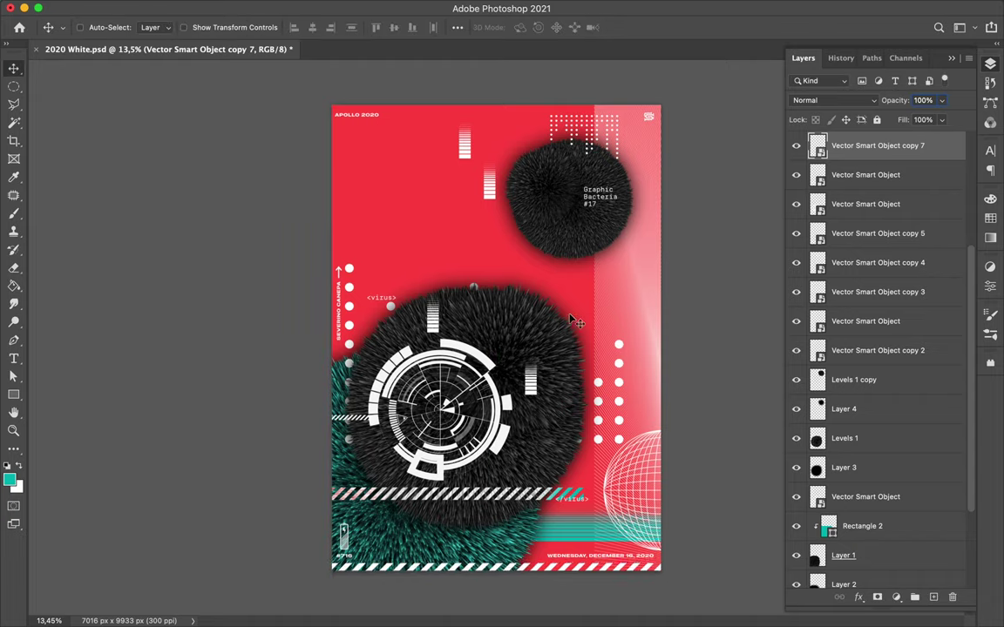
left_click(377, 300, "ctrl")
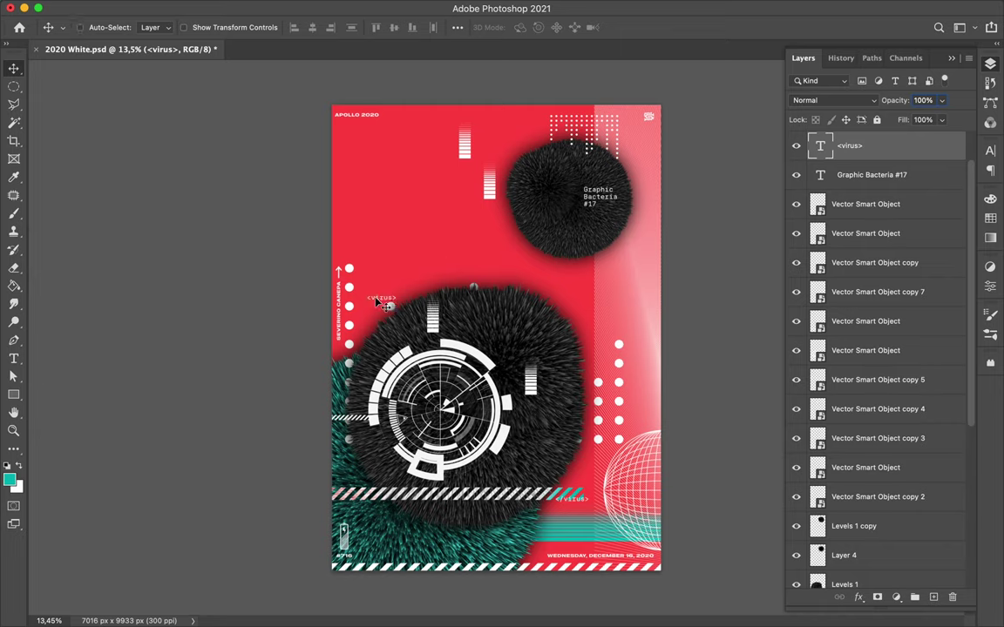
- Scale up the Graphic Bacteria #17 title around its centre
left_click(599, 196, "ctrl")
key("ctrl+t")
left_click_drag(619, 207, 631, 217)
key("Return")
key("ctrl+t")
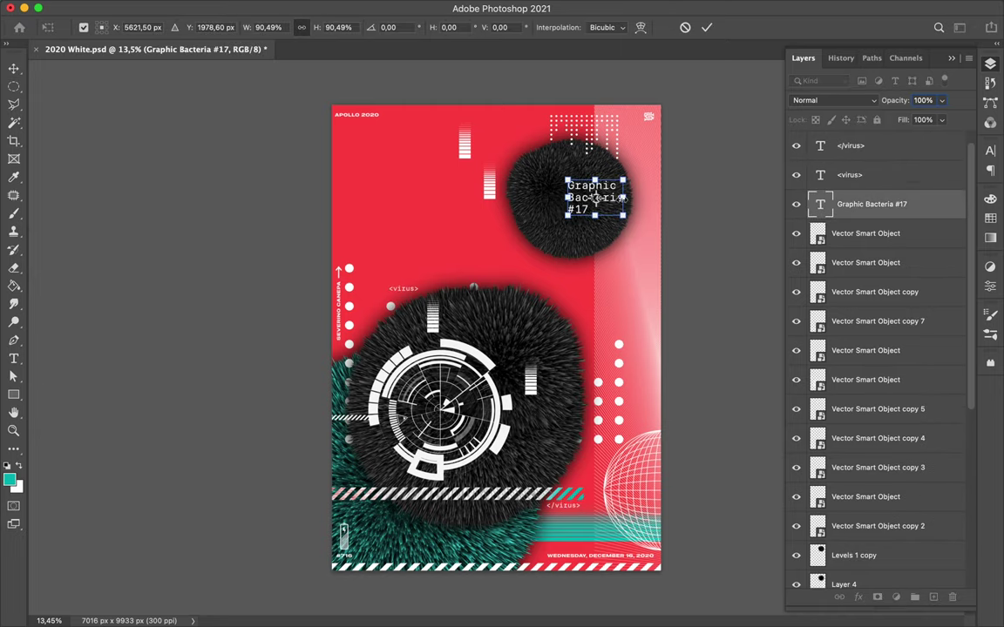
key("Return")
- Shift the top dot pattern left and duplicate a small vertical bar down near the bottom
left_click_drag(587, 139, 562, 131)
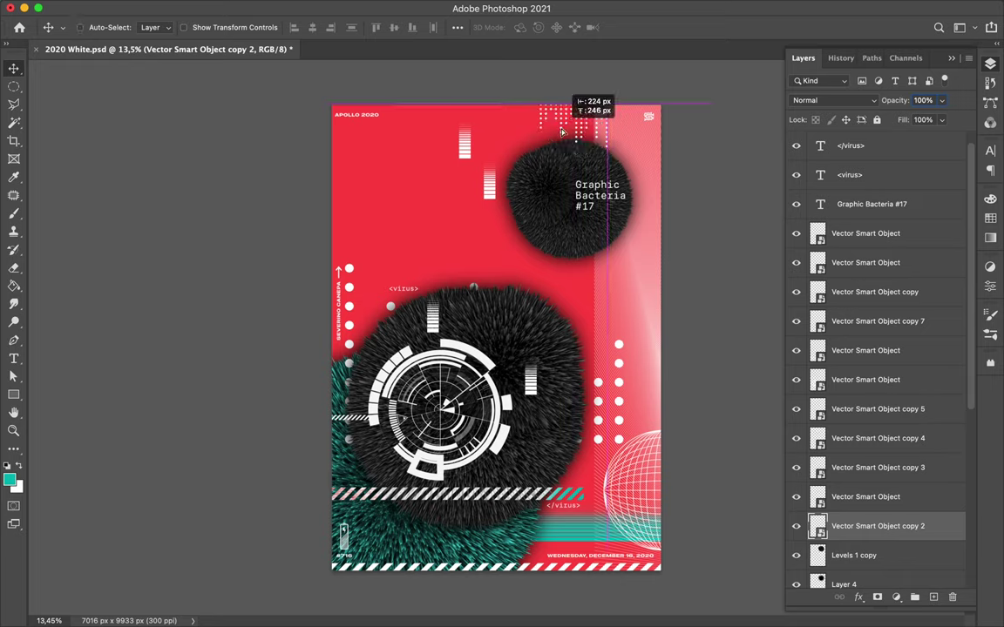
left_click(444, 341, "ctrl")
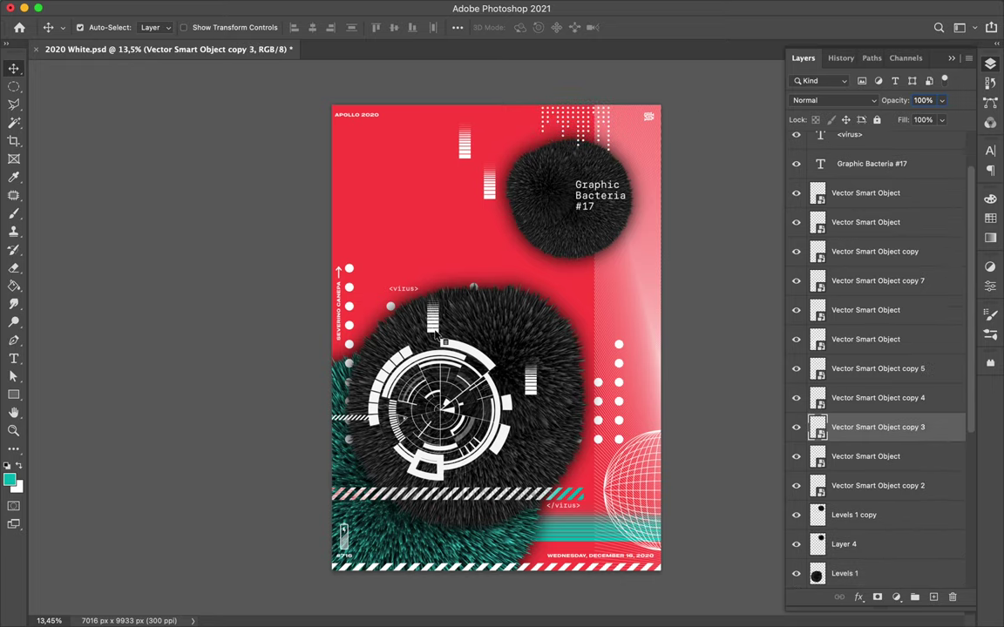
mouse_move(535, 403)
left_mouse_down()
mouse_move(522, 386)
mouse_move(475, 541)
mouse_move(523, 536)
left_mouse_up()
- Duplicate the small bar again and fetch the hatched circle from the vector elements file
left_click_drag(483, 501, 481, 479)
left_click(459, 605)
scroll(529, 446, "down", 5)
scroll(529, 446, "right", 5)
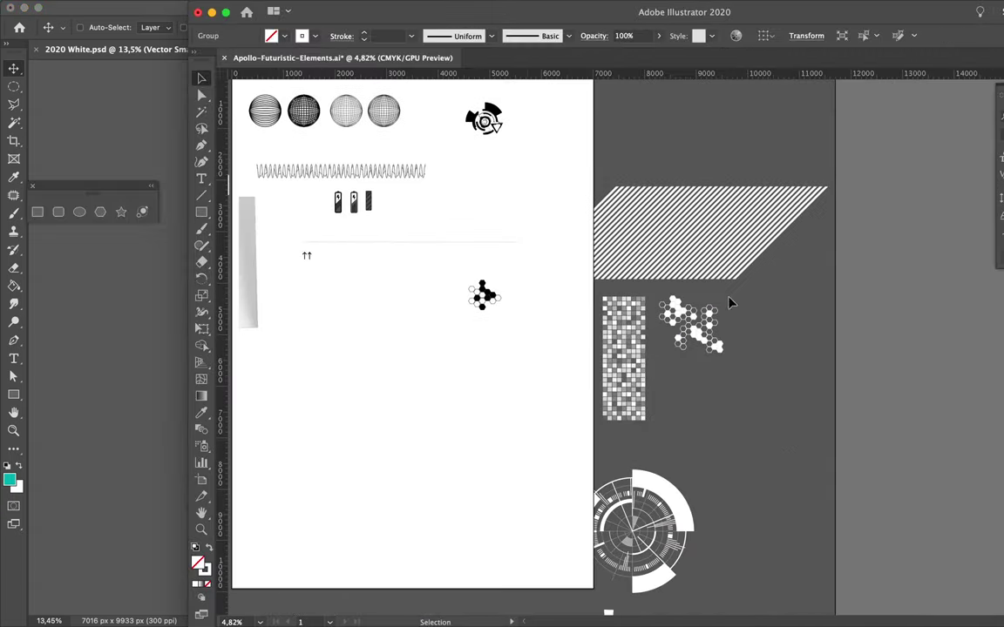
left_click(104, 349)
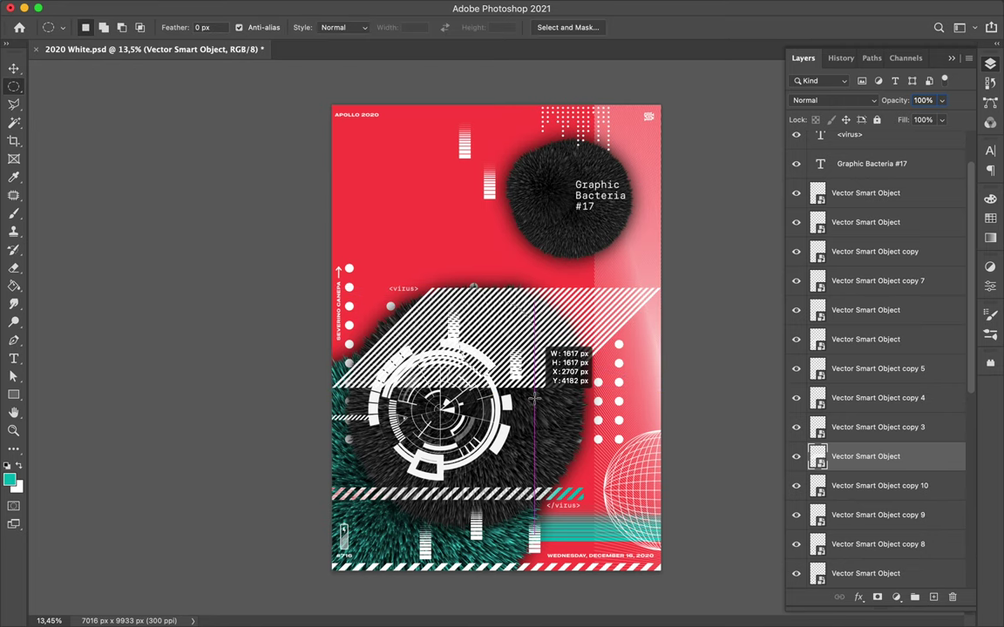
- Paste the hatched circle and position it beneath the top-right fur ball layer
key("ctrl+v")
left_click_drag(629, 329, 645, 223)
key("Return")
left_click_drag(466, 299, 466, 277)
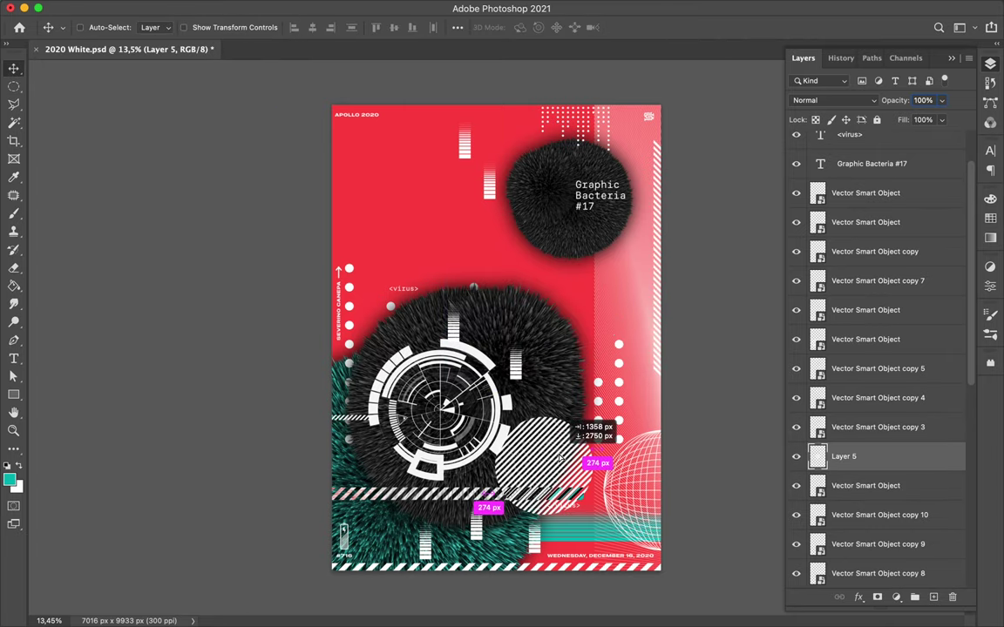
left_click_drag(517, 322, 586, 248)
left_click_drag(842, 455, 843, 460)
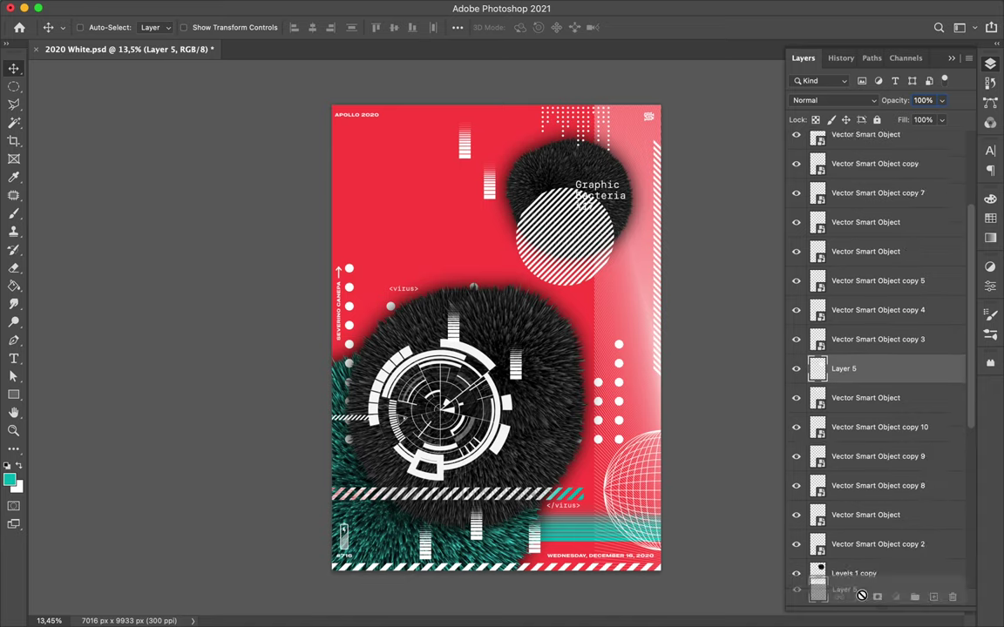
left_click_drag(652, 375, 571, 270)
- Make a small scaled copy of the hatched circle above the fur beside the large fur ball
key("ctrl+j")
key("ctrl+t")
mouse_move(461, 267)
left_mouse_down()
mouse_move(442, 209)
mouse_move(471, 287)
left_mouse_up()
key("Return")
left_click_drag(852, 455, 852, 229)
mouse_move(475, 288)
left_mouse_down()
mouse_move(515, 307)
mouse_move(488, 328)
left_mouse_up()
- Add a second small circle copy toward the lower left and begin a tall rectangle there
key("ctrl+j")
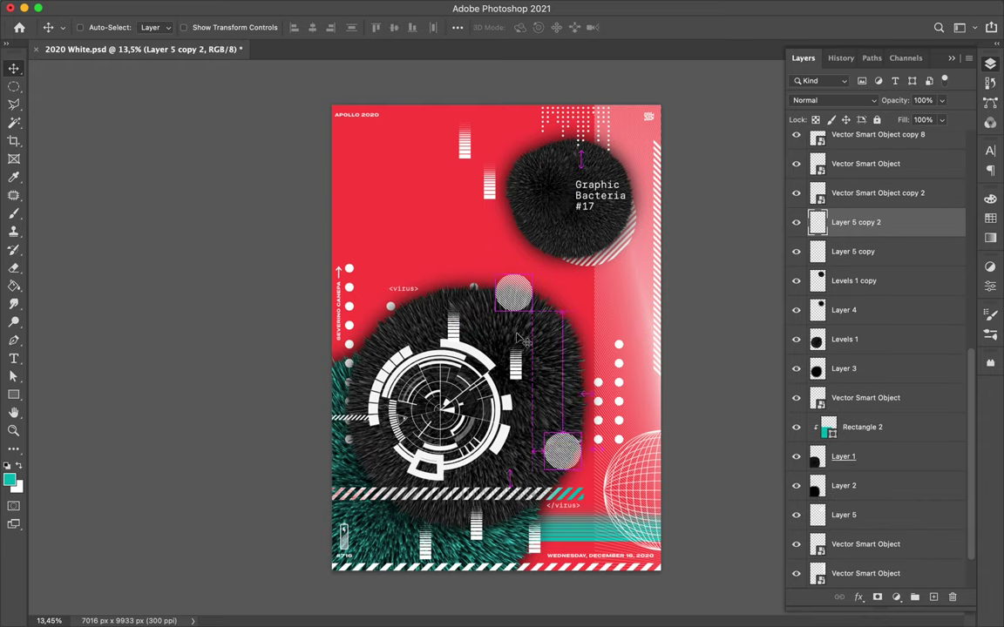
key("ctrl+t")
key("Return")
left_click_drag(552, 435, 510, 443)
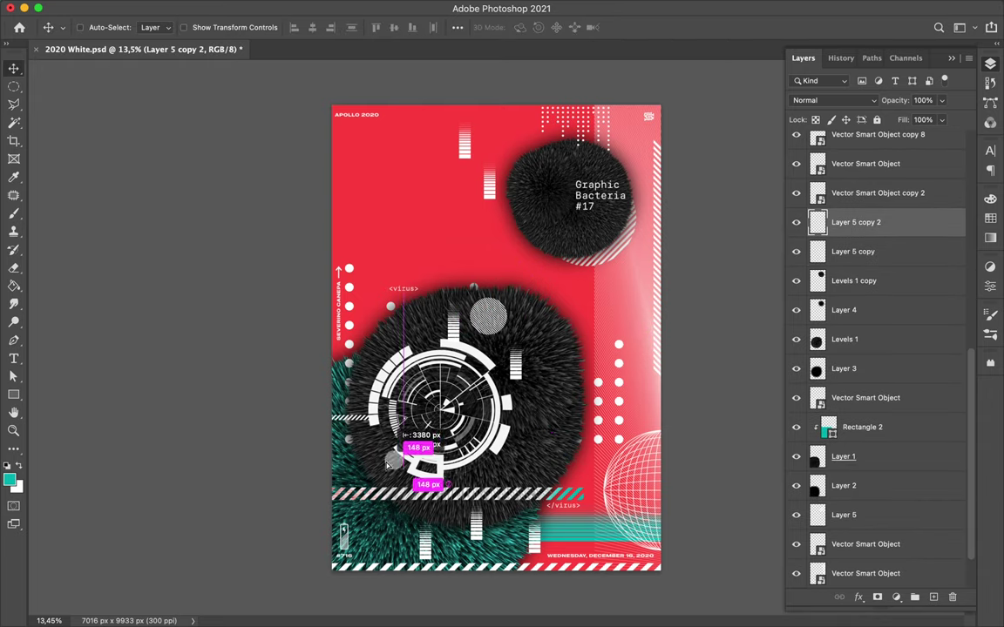
key("u")
left_click_drag(367, 460, 366, 476)
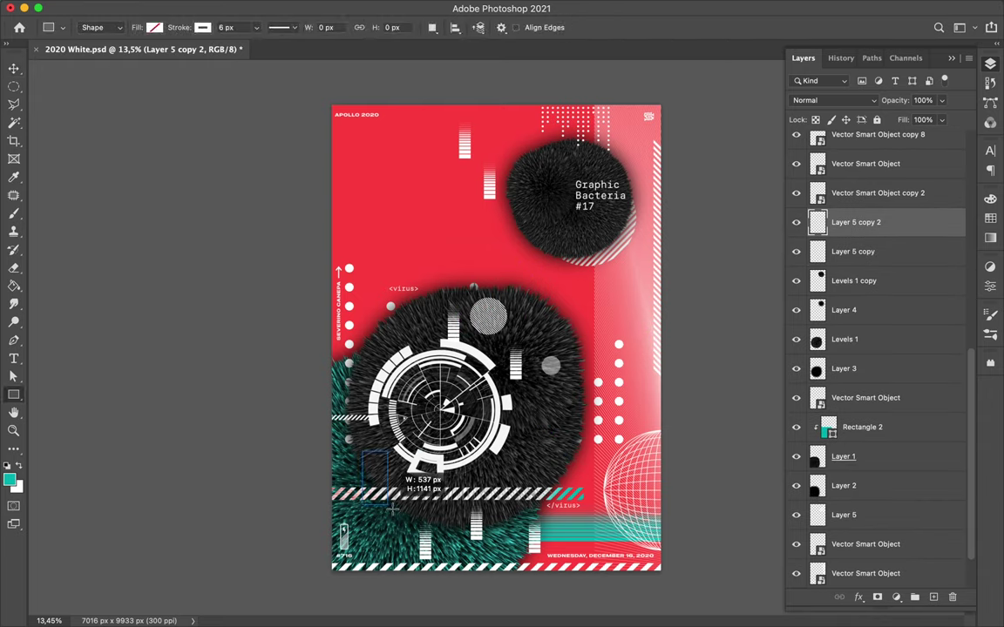
- Finish the rectangle over the lower-left fur with a red fill
left_click_drag(429, 523, 436, 525)
left_click(154, 27)
left_click(131, 98)
key("v")
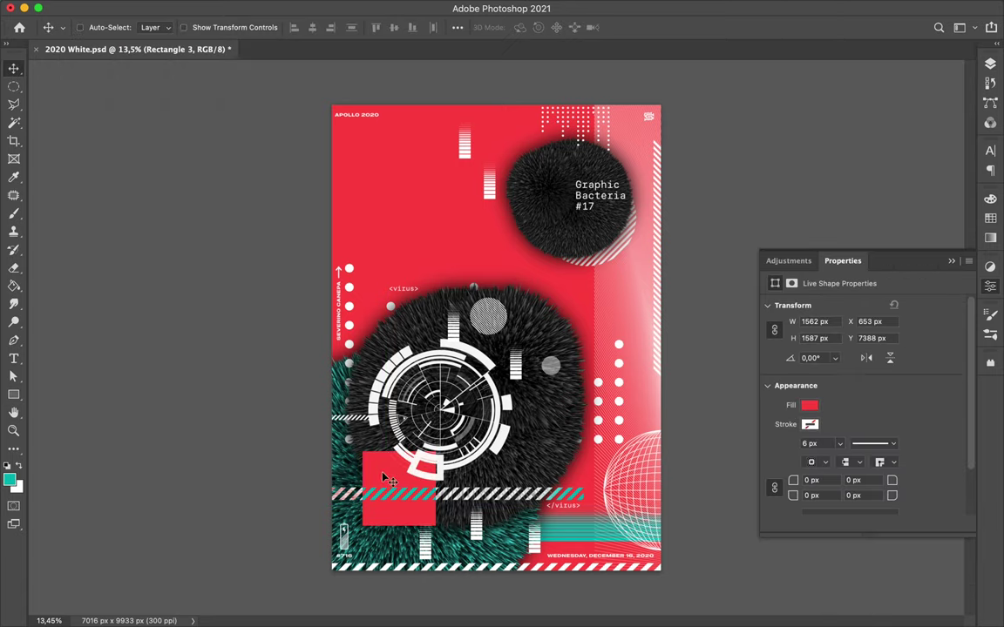
- Draw an angular shape with the Pen tool and fill it red
key("a")
key("p")
left_click(365, 418)
left_click(365, 517)
left_click(393, 546)
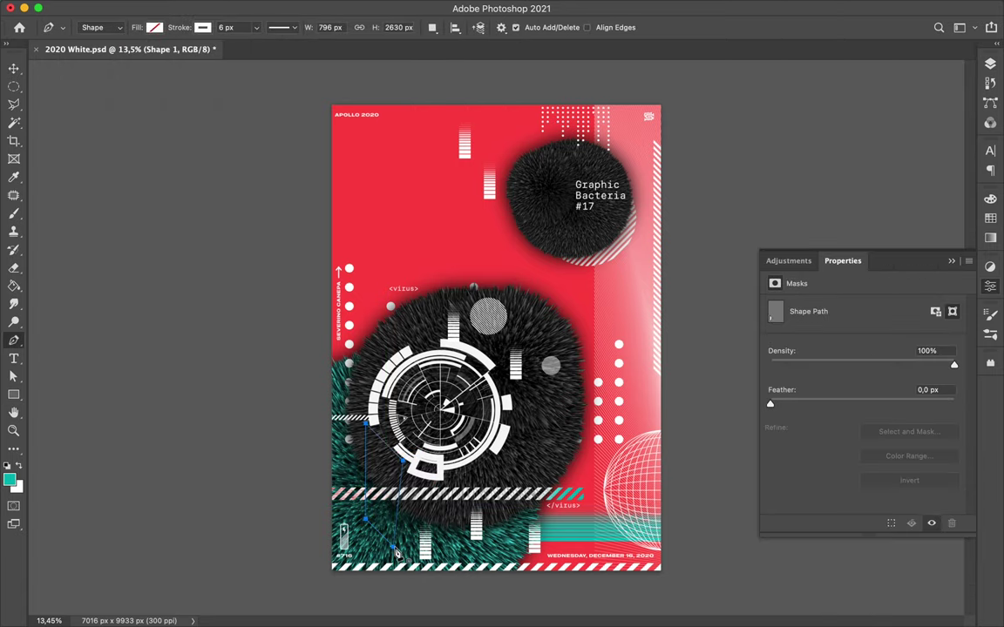
key("a")
left_click(257, 29)
left_click(168, 103)
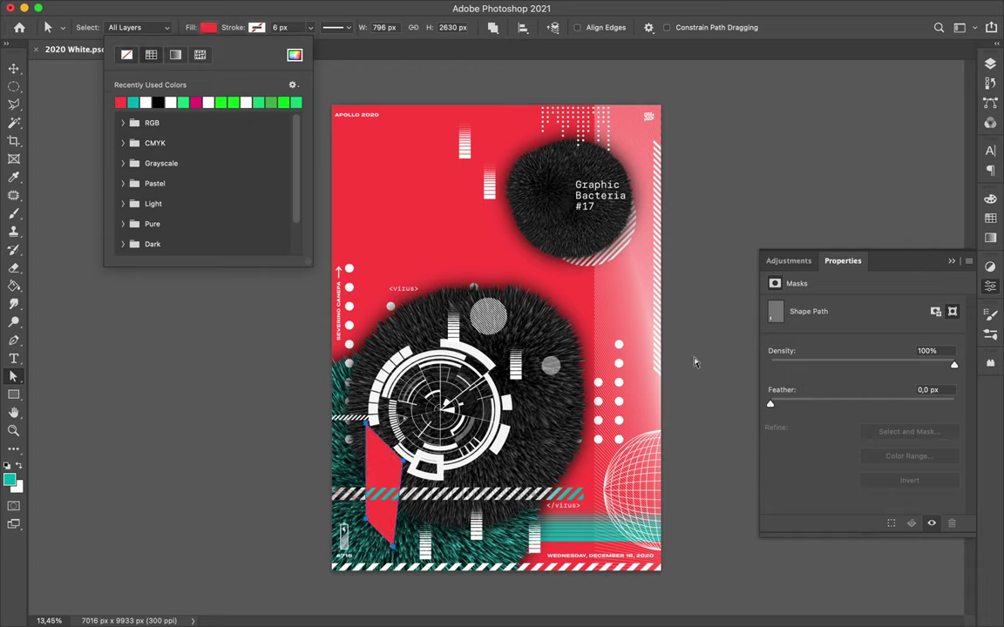
left_click(989, 64)
- Move the red angular shape into place over the lower-left fur
right_click(858, 218)
key("l")
key("v")
key("Return")
key("v")
mouse_move(339, 419)
left_mouse_down()
mouse_move(438, 559)
mouse_move(407, 521)
mouse_move(367, 528)
left_mouse_up()
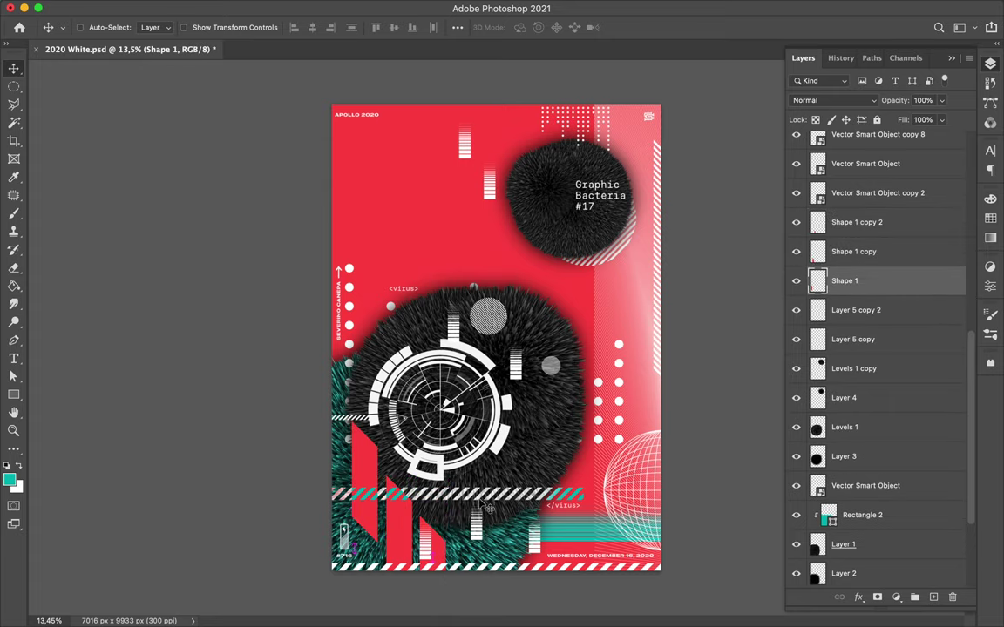
- Duplicate the red stripe beside the fur ball, above the vector artwork, and upward
mouse_move(488, 510)
left_mouse_down("alt")
mouse_move(536, 323)
mouse_move(566, 364)
left_mouse_up("alt")
left_click(140, 8)
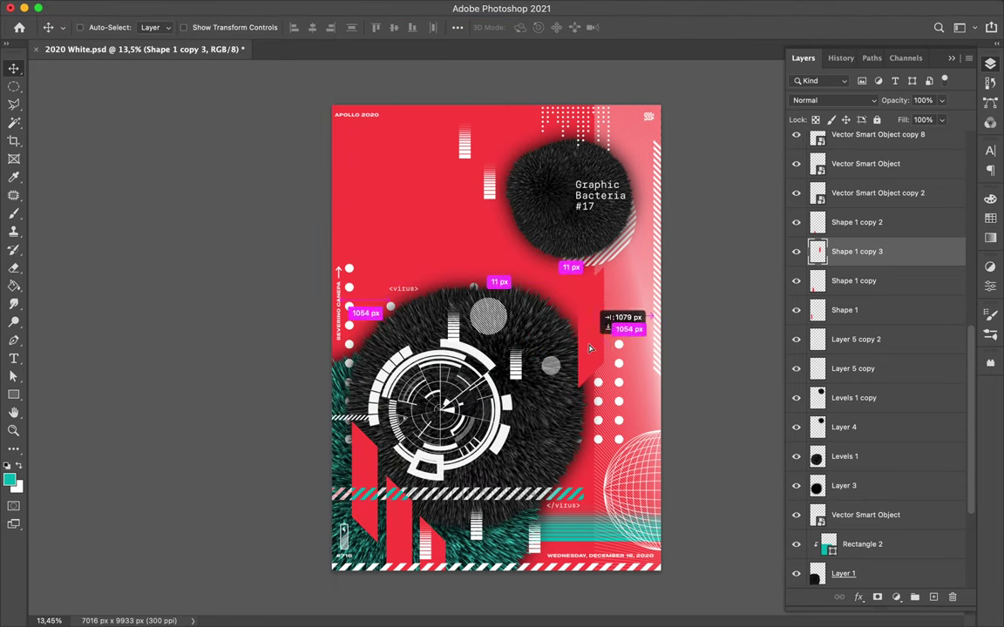
left_click_drag(575, 299, 597, 319)
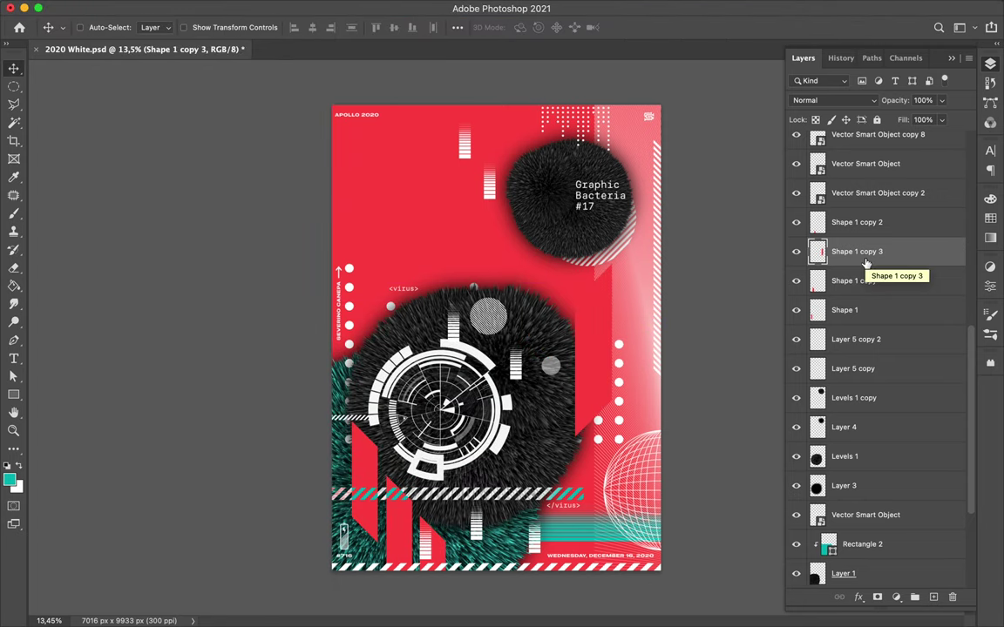
left_click_drag(837, 252, 835, 492)
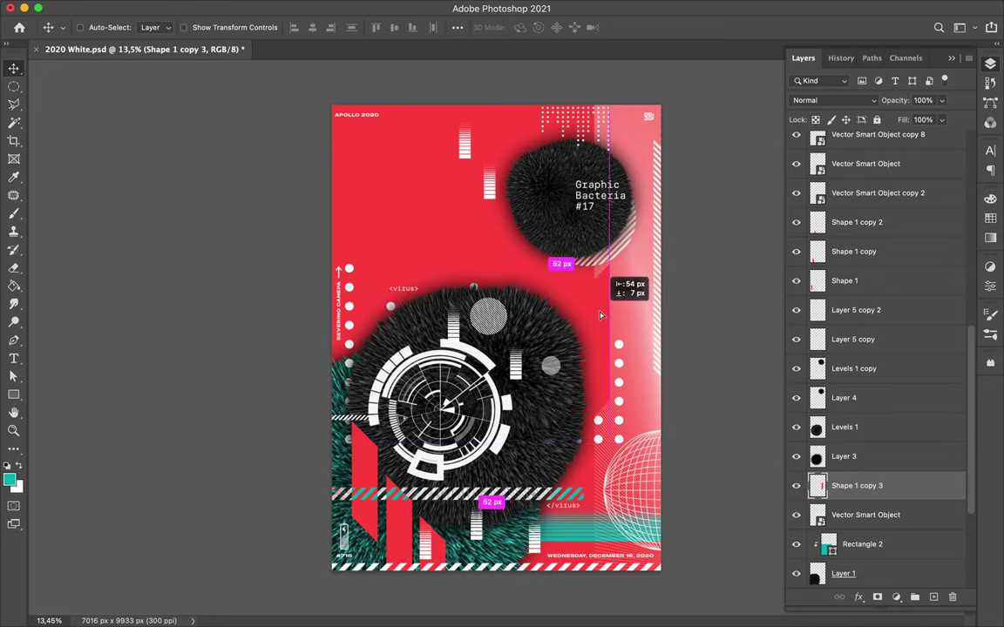
left_click_drag(604, 338, 641, 115)
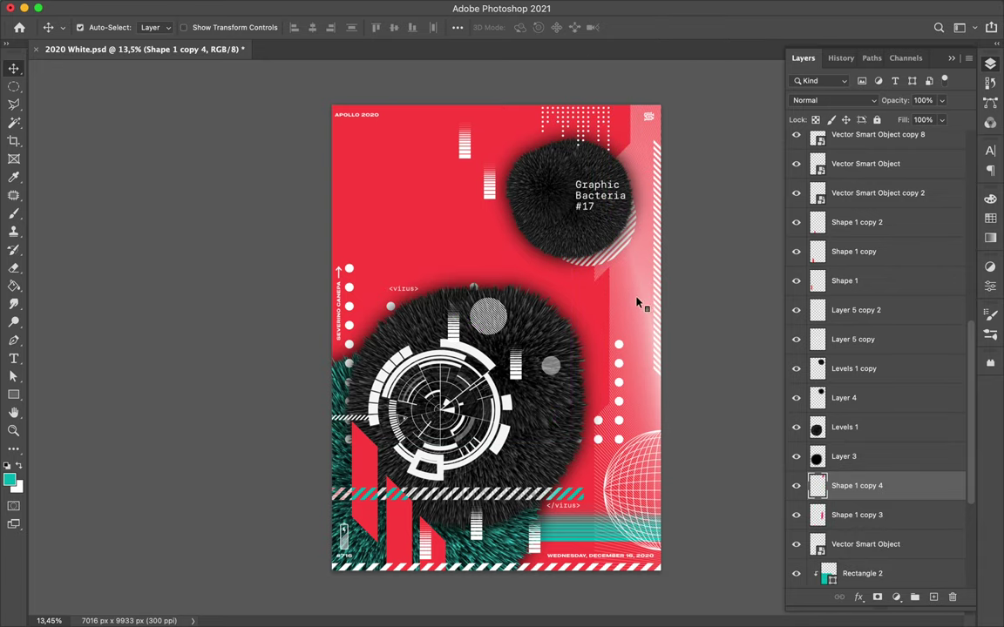
left_click(637, 302)
key("m")
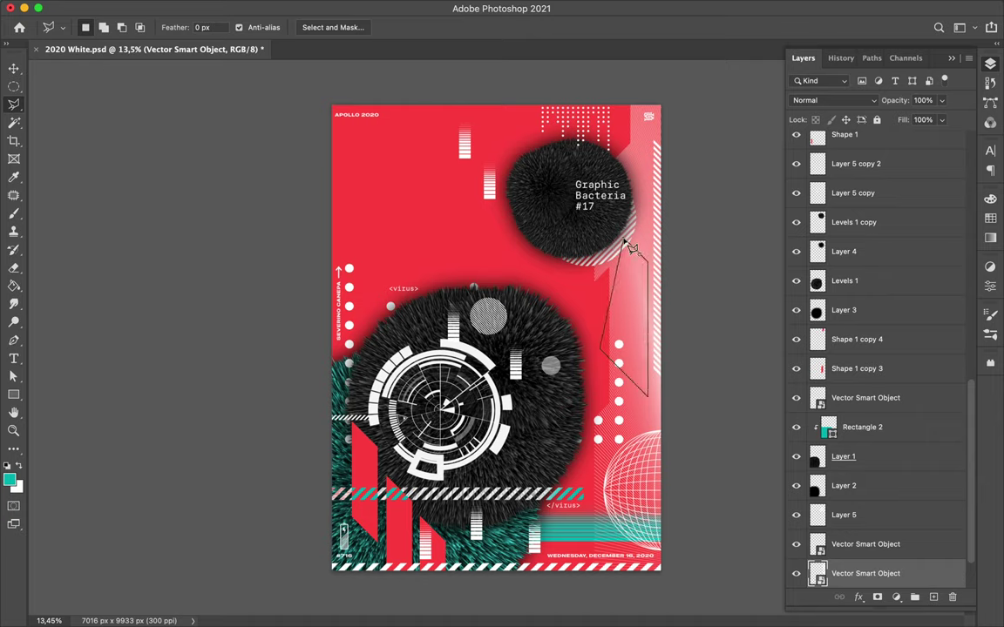
- Copy a polygonal lasso region to a new translucent shard layer and place it over the fur
left_click(631, 248)
key("ctrl+j")
key("v")
left_click_drag(633, 298, 405, 225)
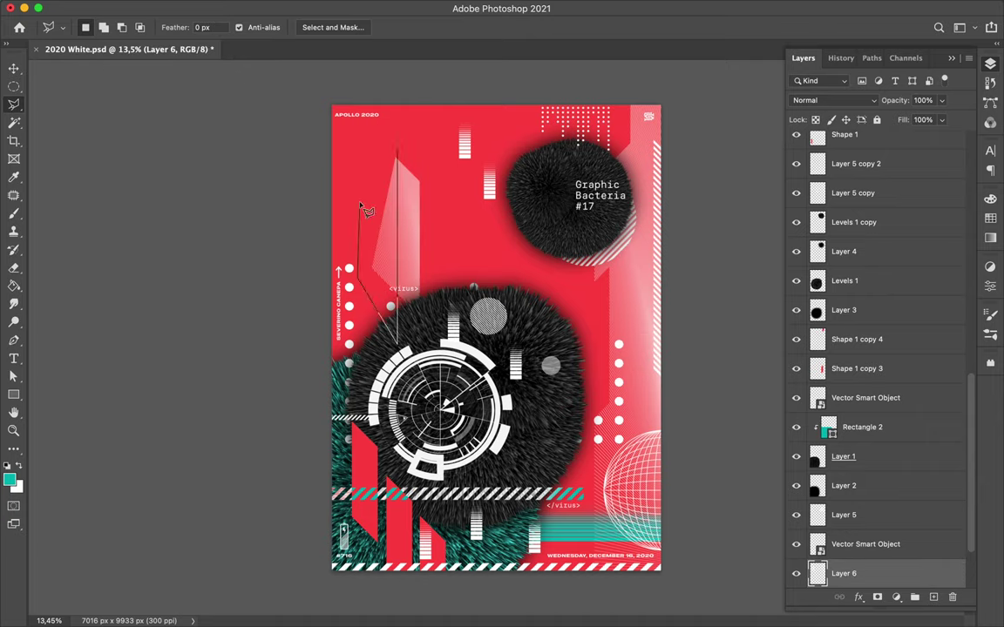
key("v")
left_click_drag(410, 197, 364, 323)
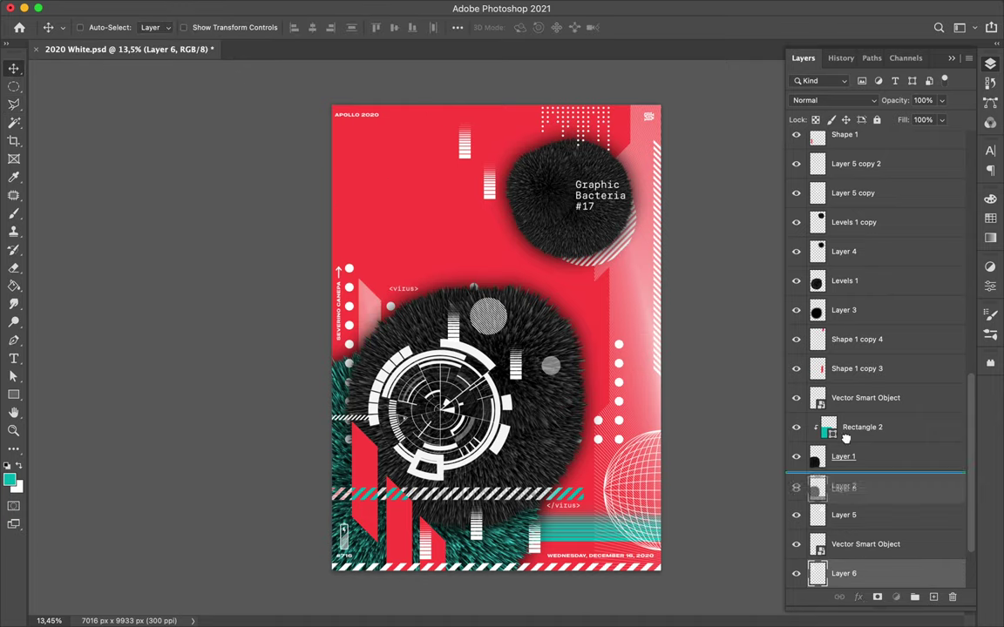
left_click_drag(829, 573, 843, 281)
mouse_move(364, 325)
left_mouse_down()
mouse_move(377, 335)
mouse_move(406, 237)
mouse_move(415, 240)
mouse_move(520, 428)
mouse_move(555, 453)
left_mouse_up()
- Add small grey square pieces near the fur and merge the shard copy into its original
key("m")
key("ctrl+j")
key("v")
key("ctrl+e")
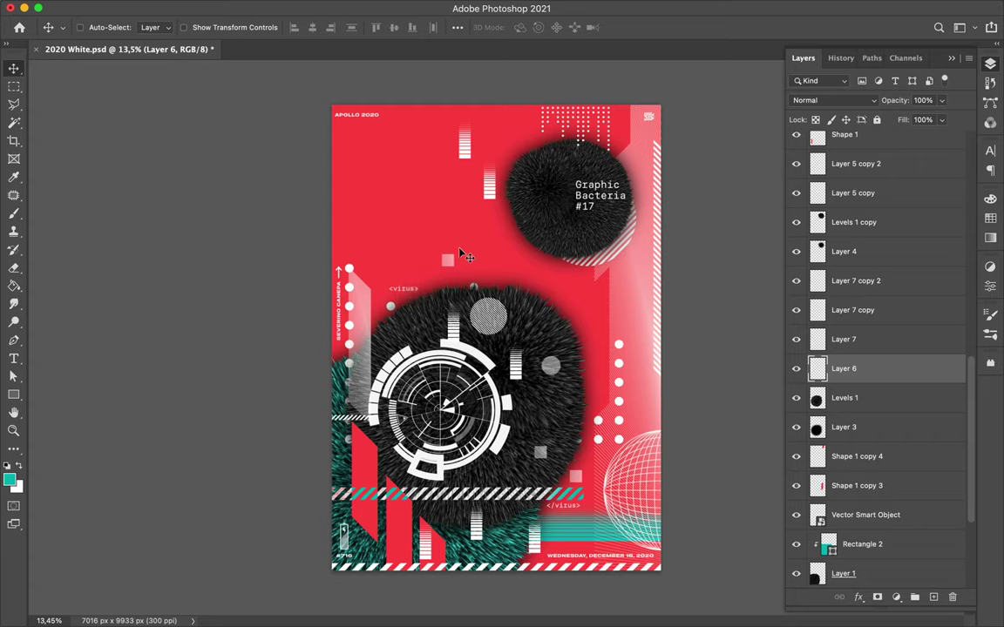
left_click(412, 222, "ctrl")
left_click_drag(391, 265, 374, 304)
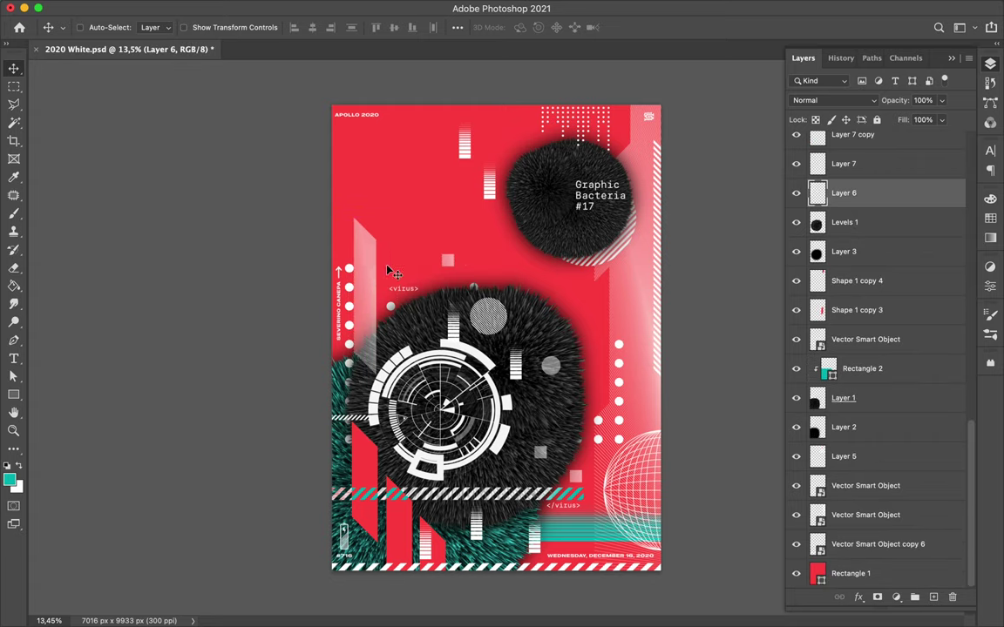
- Duplicate the shard, turn it horizontal near the bottom, and start a tiny square below the HUD
key("ctrl+j")
key("ctrl+t")
left_click_drag(488, 418, 560, 529)
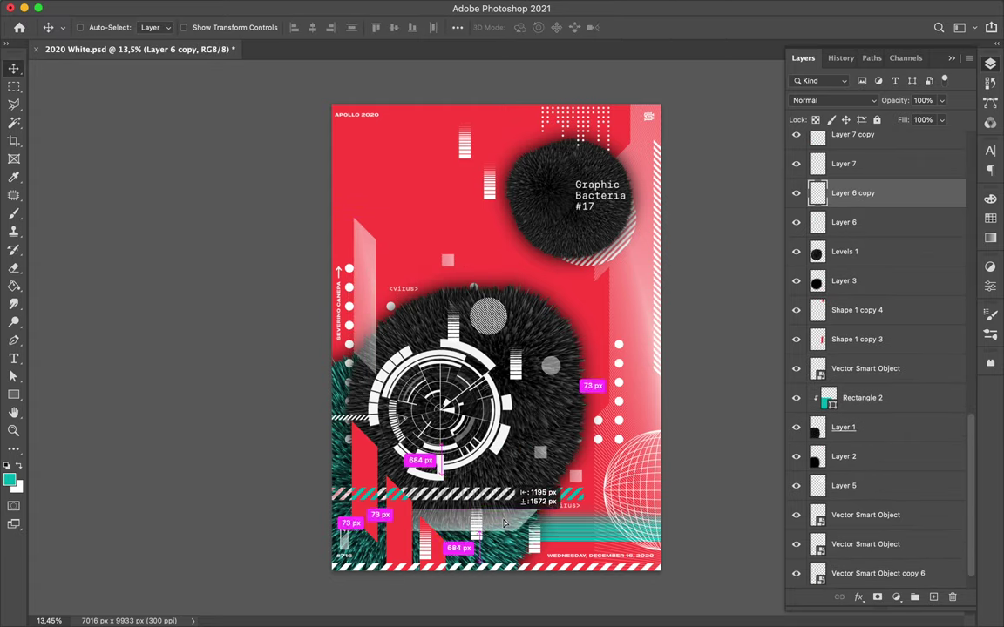
key("u")
left_click_drag(450, 394, 472, 417)
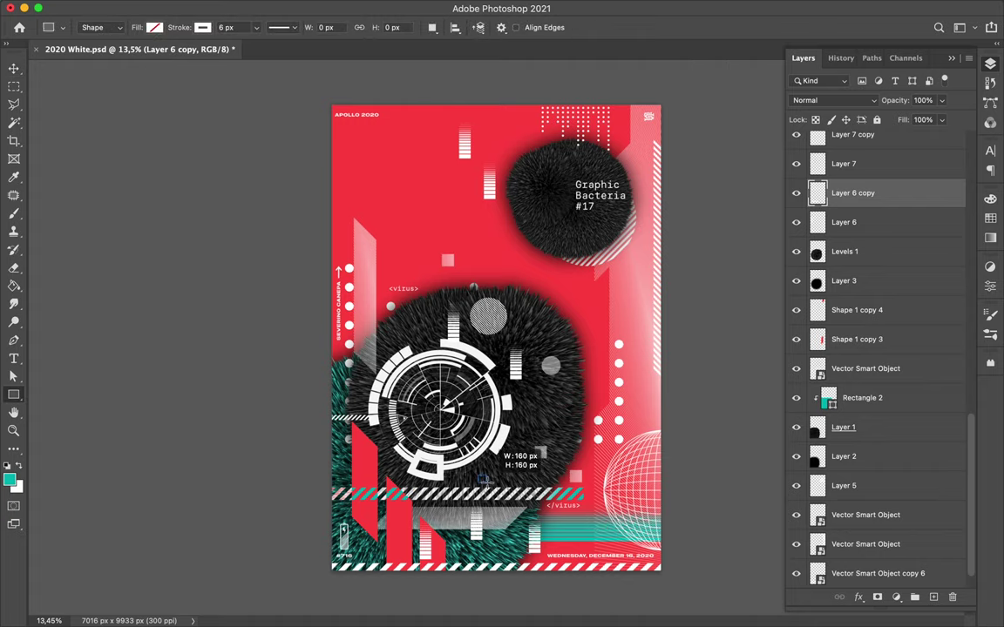
- Raise the tiny square in the stack, fill it red, and duplicate it
left_click_drag(852, 192, 845, 168)
key("a")
left_click(208, 27)
left_click(280, 98)
key("Return")
key("ctrl+j")
- Duplicate the red and teal square pair to the left and rotate it 90°
key("v")
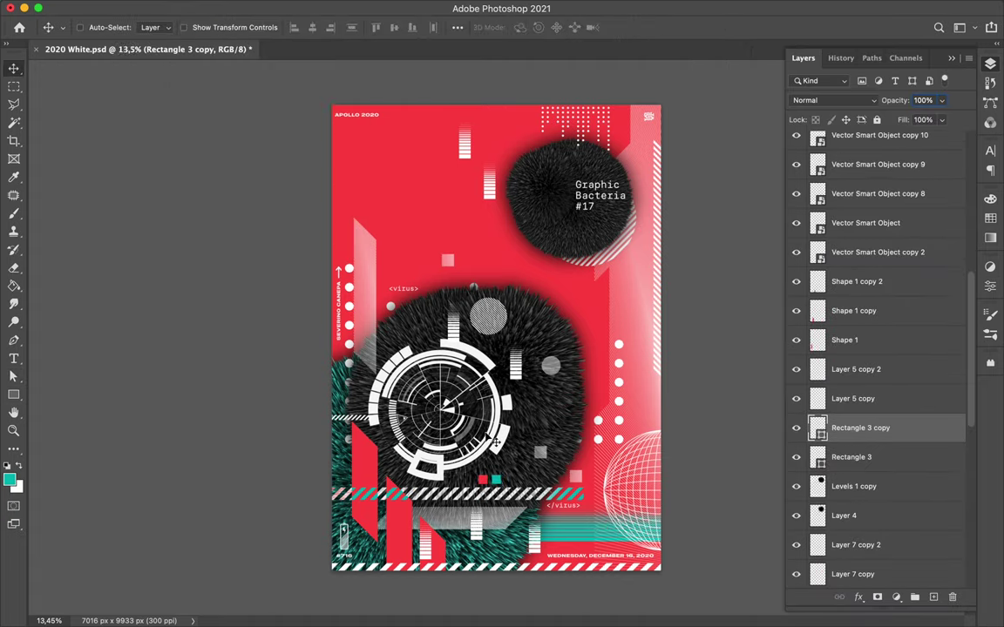
scroll(501, 570, "up", 3)
left_click(488, 442, "shift")
key("ctrl+t")
key("Return")
mouse_move(487, 443)
left_mouse_down()
mouse_move(300, 523)
mouse_move(312, 317)
mouse_move(340, 312)
left_mouse_up()
key("ctrl+t")
- Save the finished poster and zoom out to view it whole
key("Return")
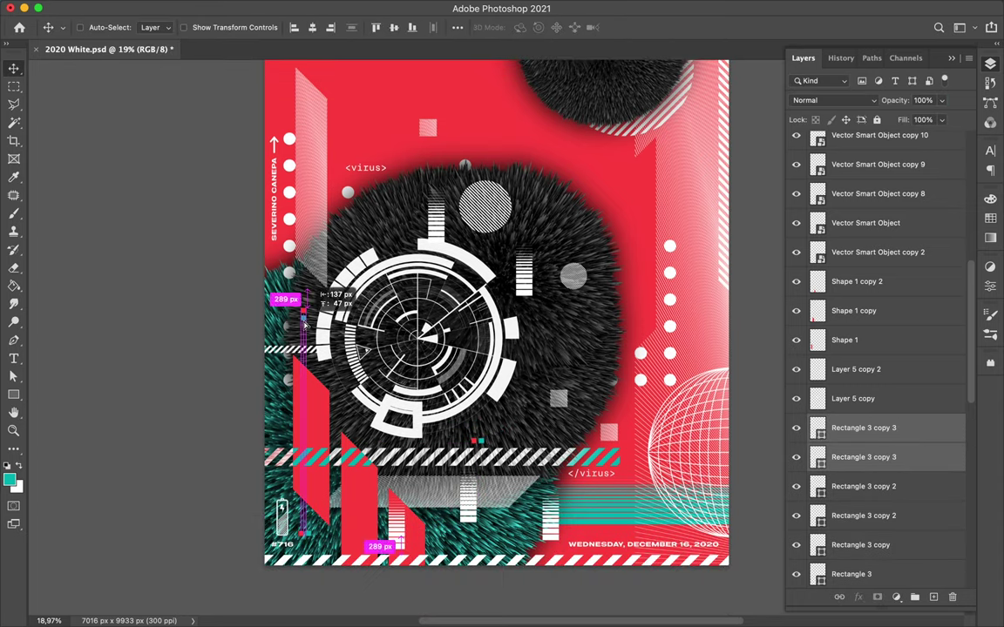
scroll(497, 363, "down", 3)
key("ctrl+s")
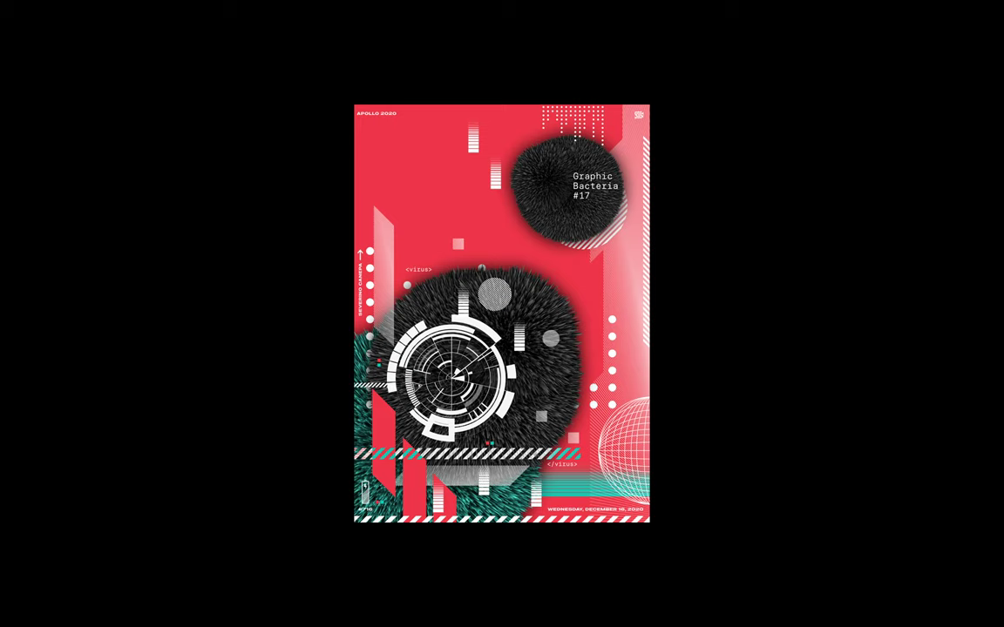